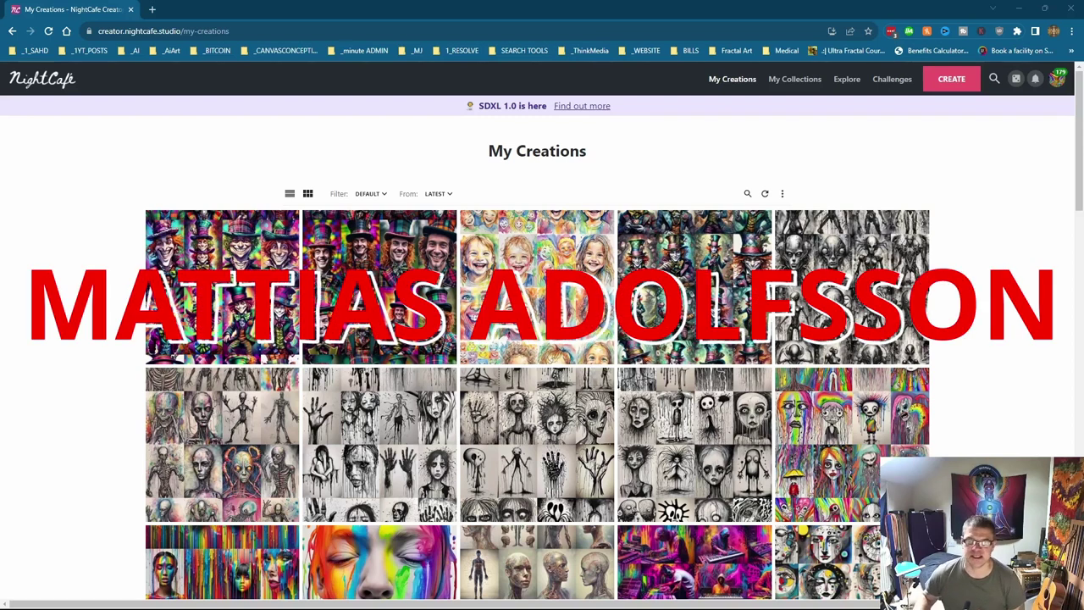
Search Google Images for 'mattias adolfsson' and preview thumbnails, ending on the Facebook row-of-houses drawing.
{"action": "left_click", "coordinate": [152, 10]}
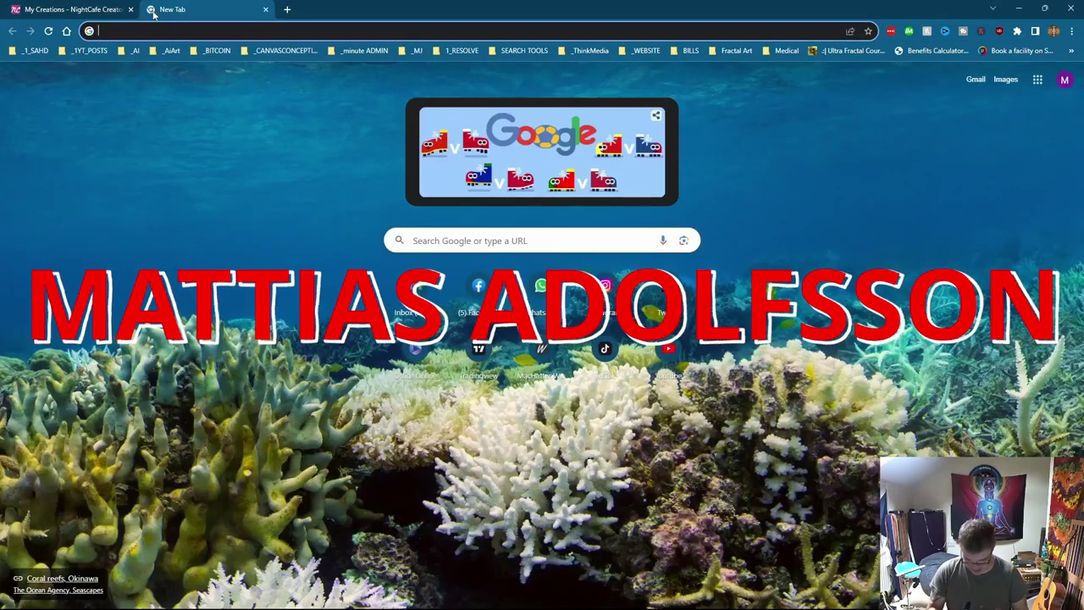
{"action": "type", "text": "mattias adolfsso"}
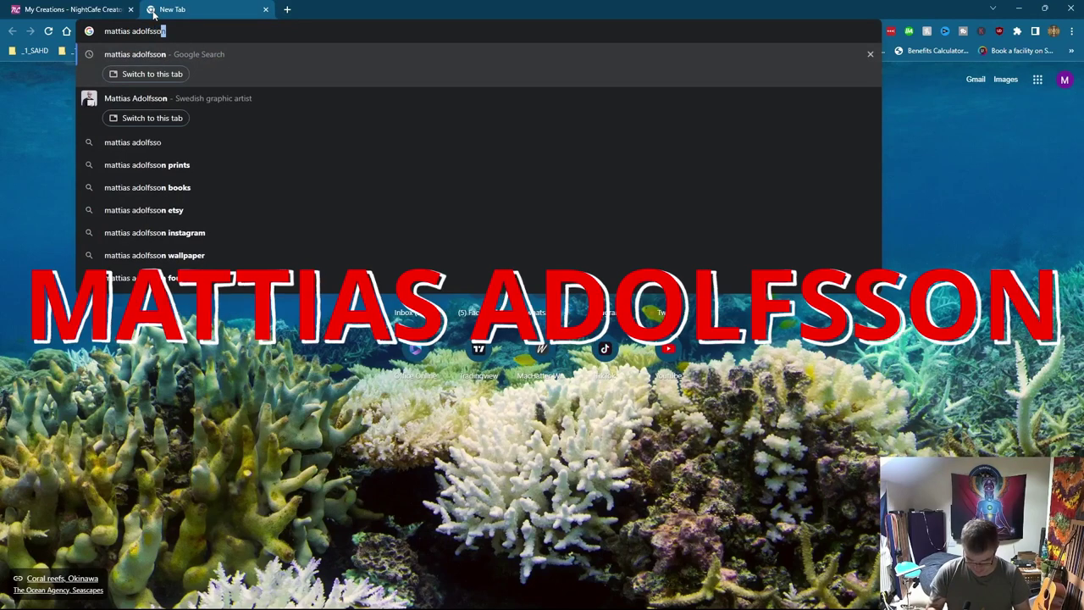
{"action": "key", "text": "Return"}
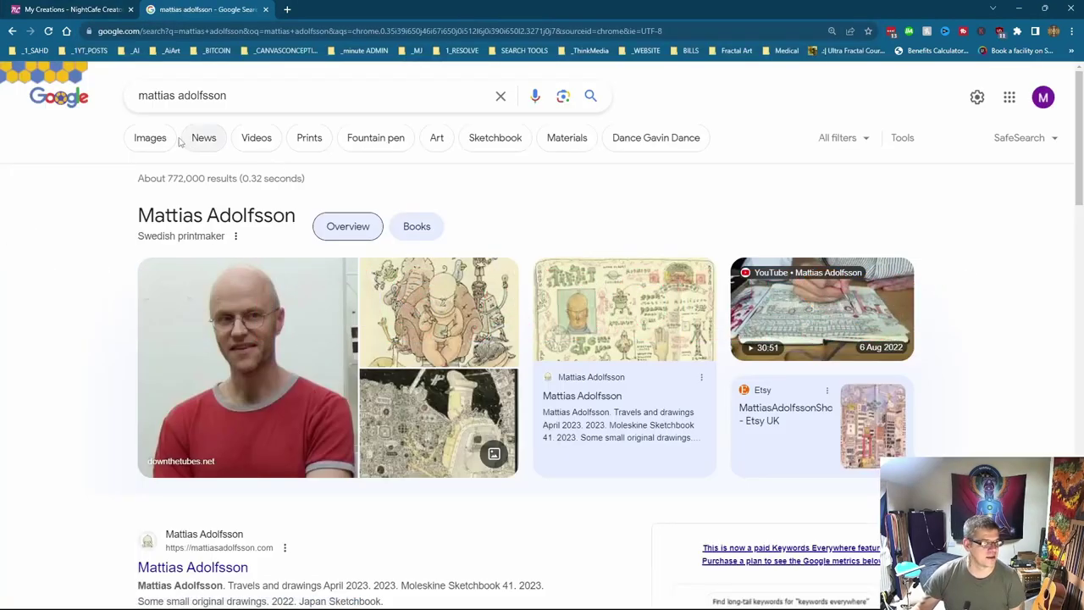
{"action": "left_click", "coordinate": [151, 138]}
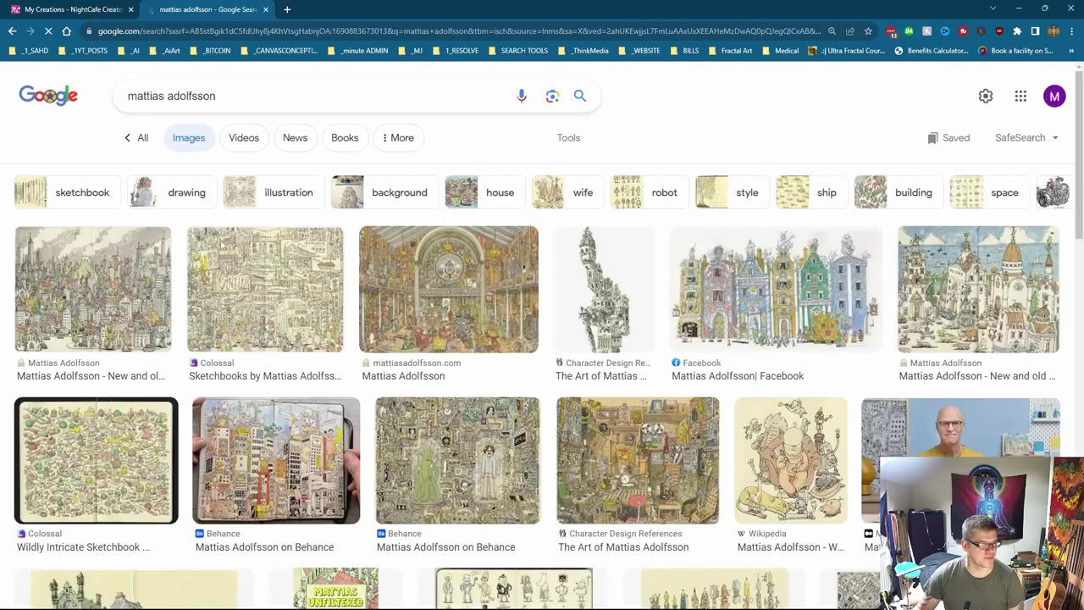
{"action": "left_click", "coordinate": [282, 271]}
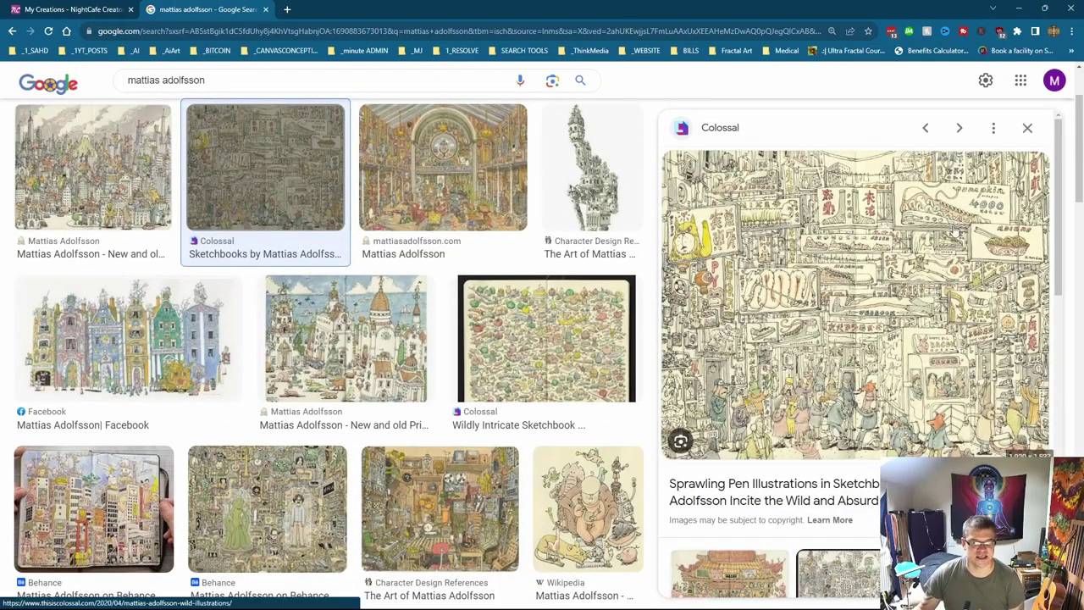
{"action": "left_click", "coordinate": [434, 182]}
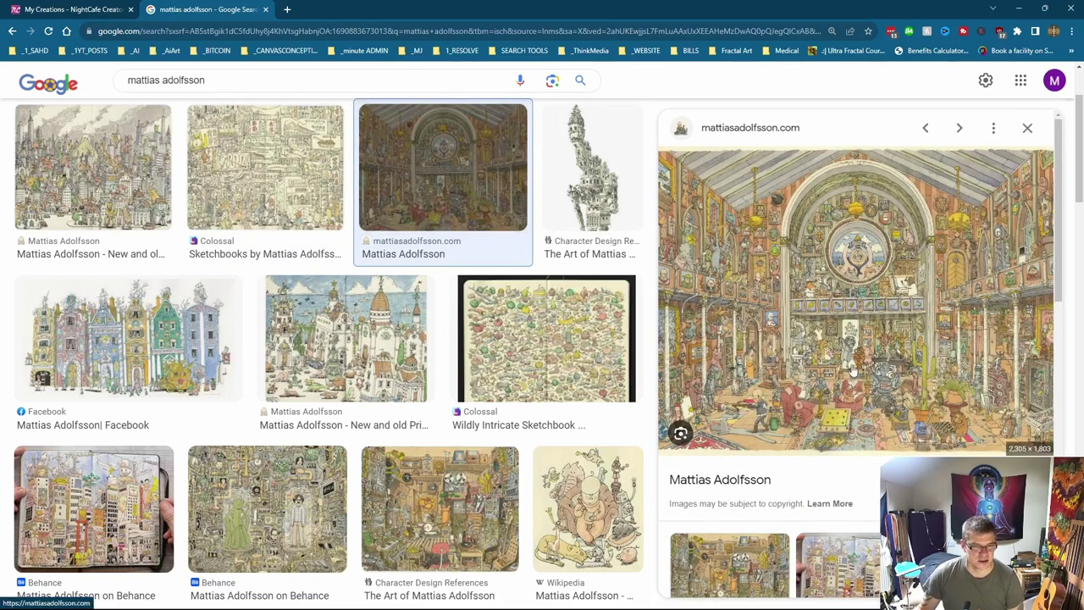
{"action": "left_click", "coordinate": [183, 344]}
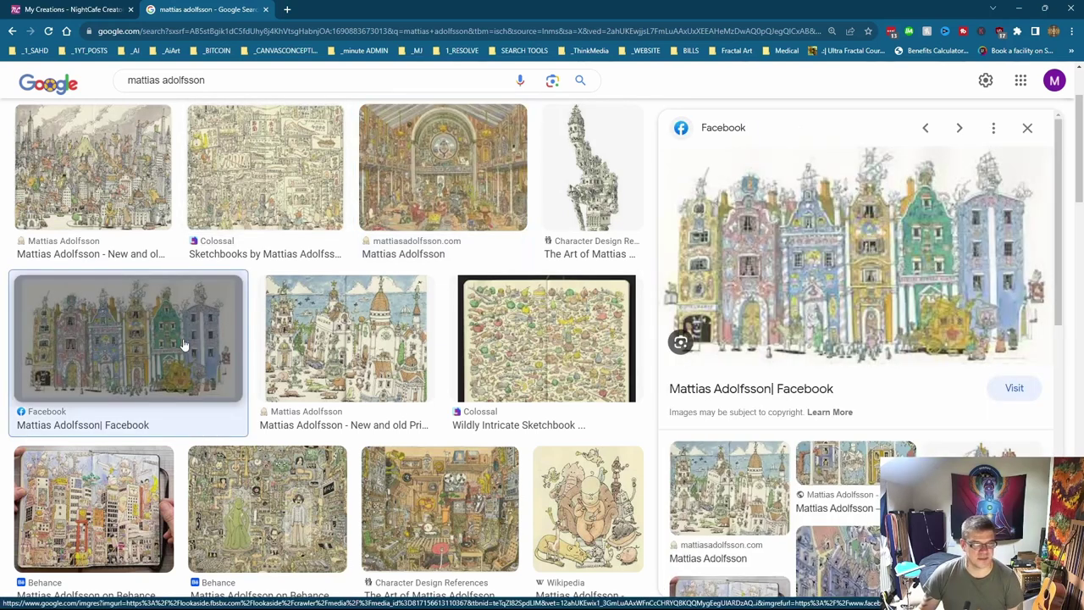
Open NightCafe's Advanced Prompt Editor and delete the old card-players prompt.
{"action": "left_click", "coordinate": [77, 12]}
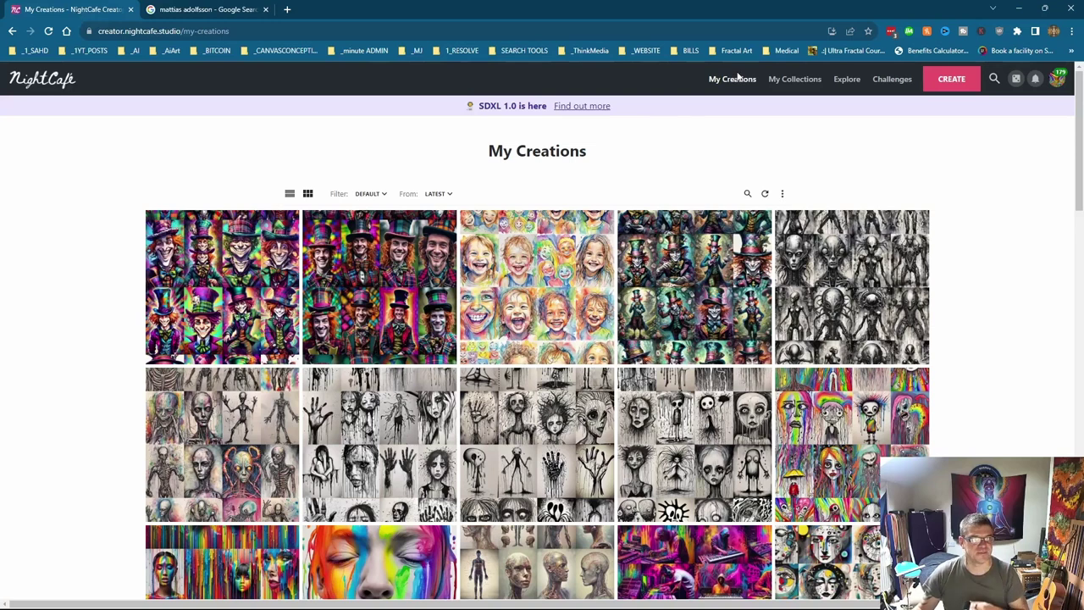
{"action": "left_click", "coordinate": [943, 84]}
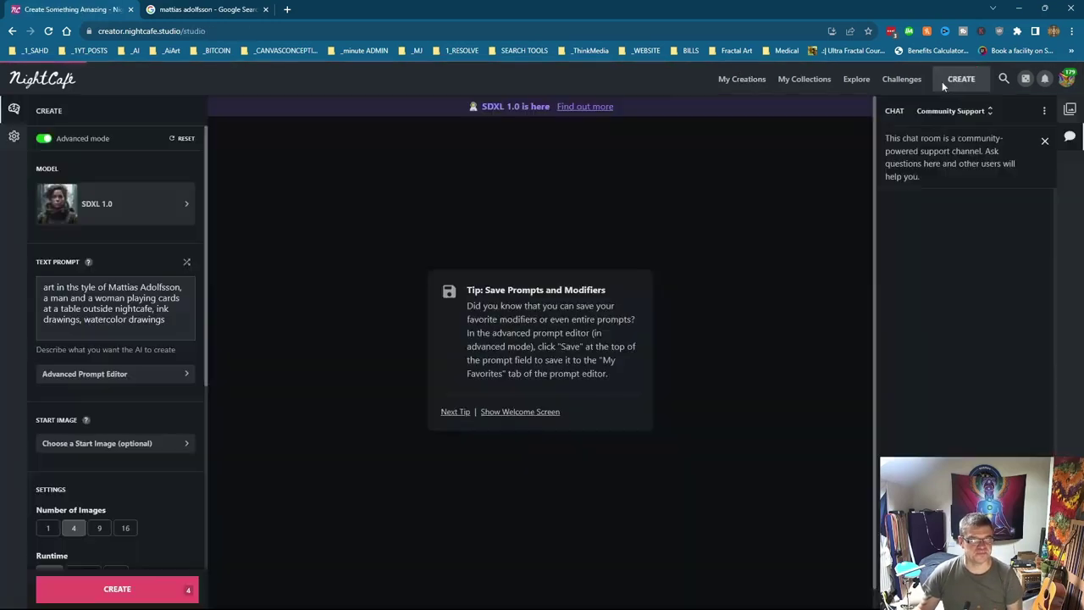
{"action": "left_click", "coordinate": [142, 375]}
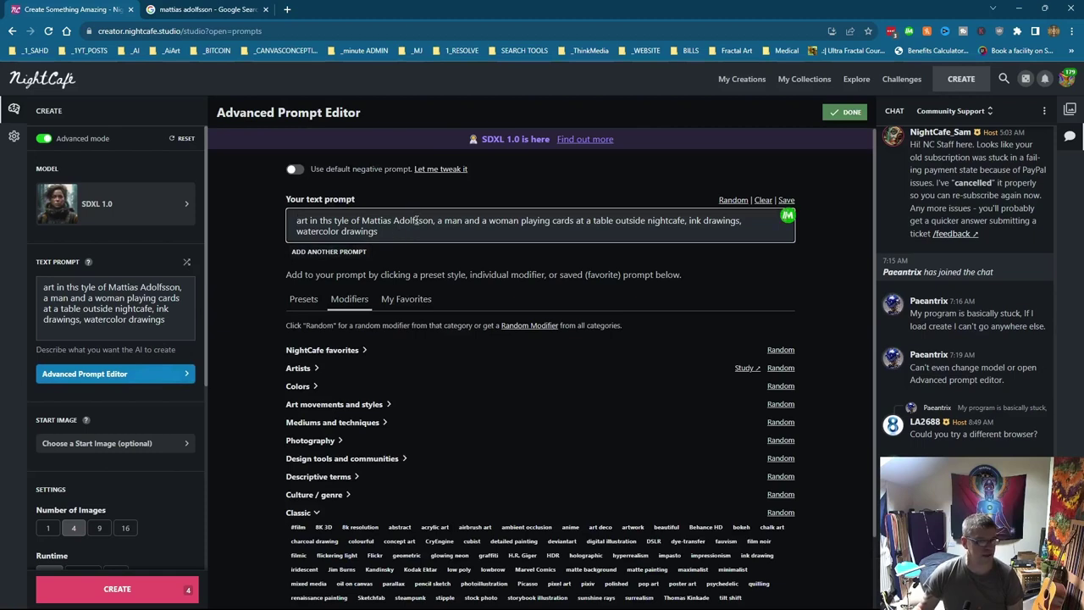
{"action": "left_click_drag", "start_coordinate": [429, 223], "coordinate": [320, 220]}
{"action": "key", "text": "ctrl+a"}
{"action": "key", "text": "BackSpace"}
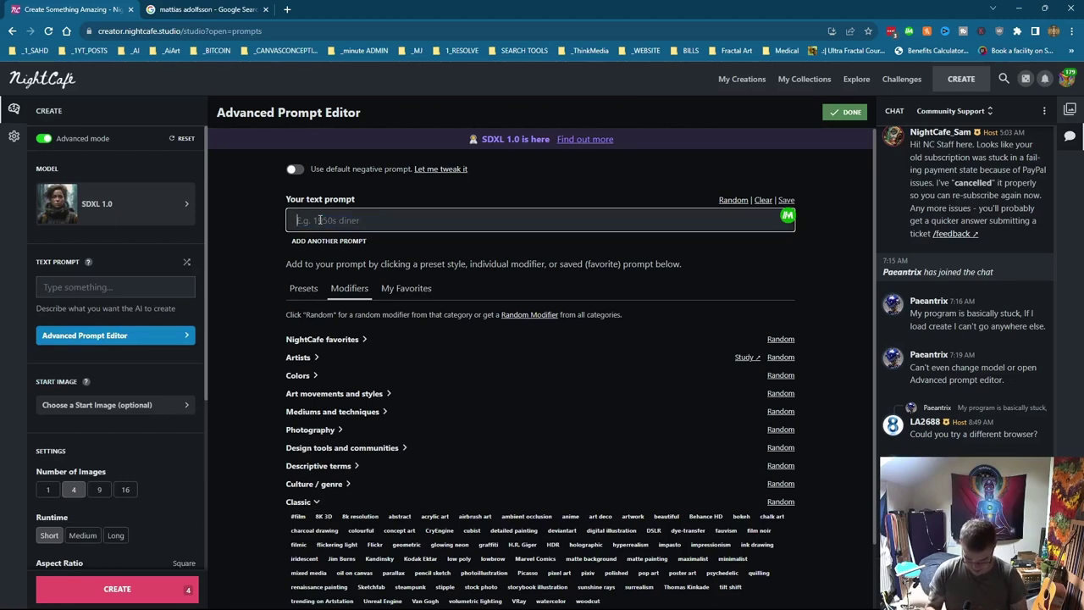
Enter the prompt 'building fronts of many colors, houses of different shapes and sizes, watercolor and ink drawings'.
{"action": "type", "text": "building fronts of many colors"}
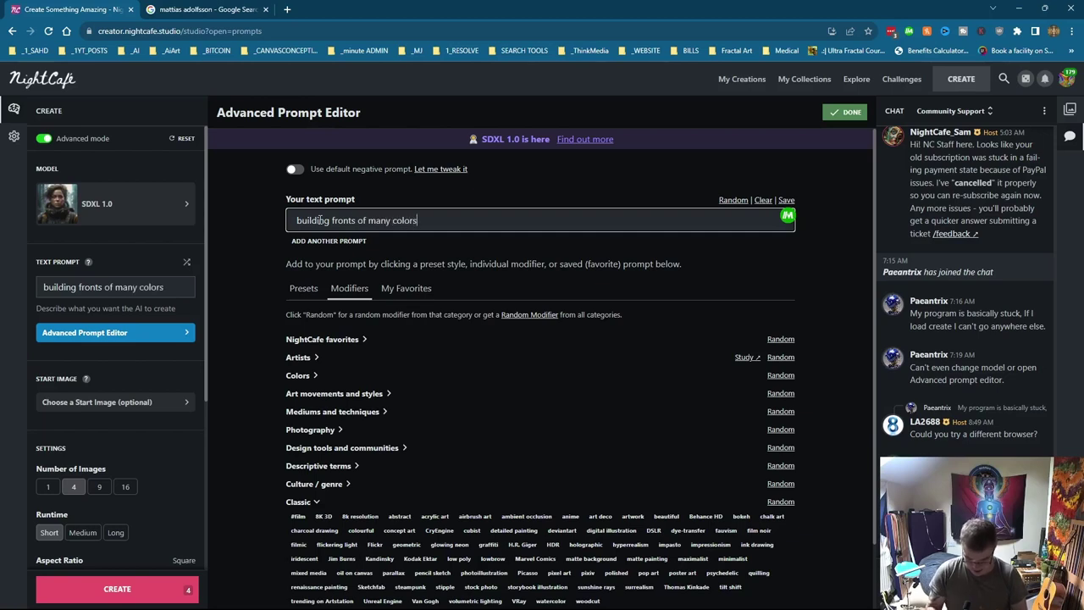
{"action": "type", "text": ", hp"}
{"action": "key", "text": "BackSpace"}
{"action": "type", "text": "ouses of different shapes and sizes,"}
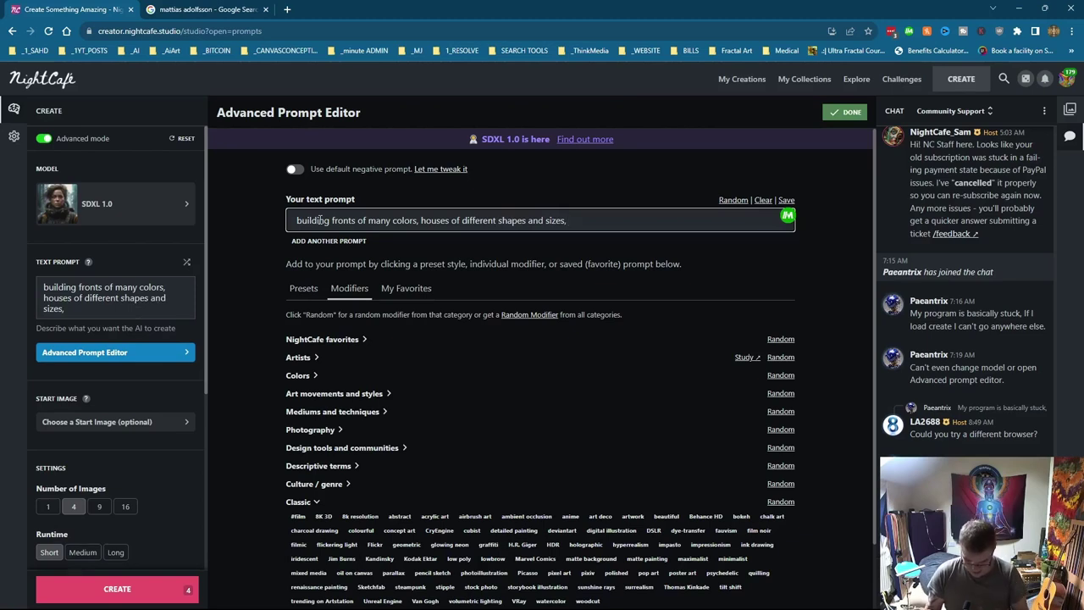
{"action": "type", "text": " wate"}
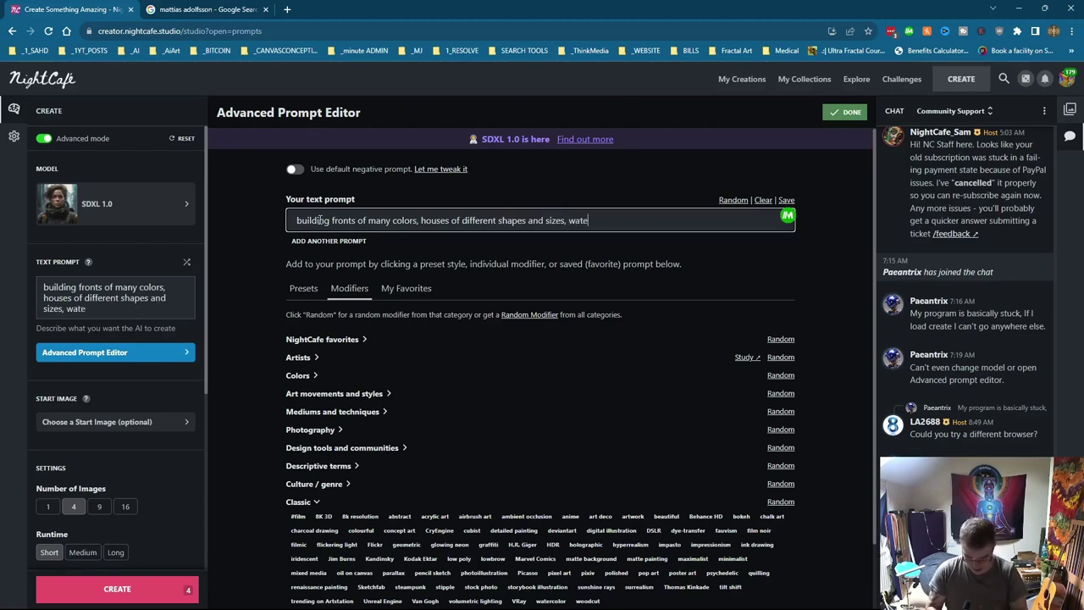
{"action": "type", "text": "rcolor and ink"}
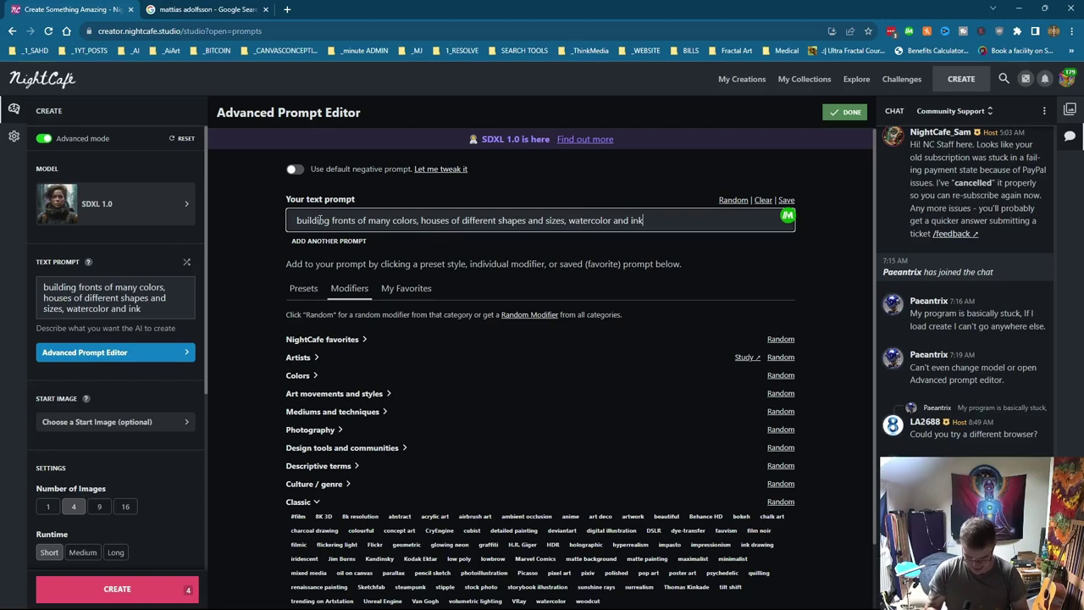
{"action": "type", "text": " drawings"}
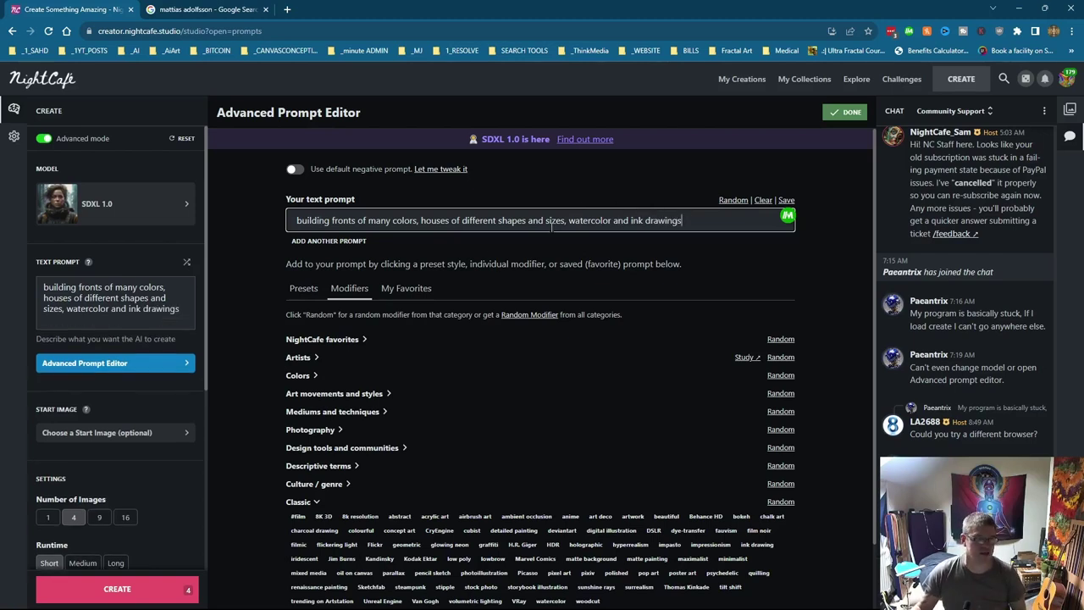
Reopen the Facebook preview of Adolfsson's colourful house-fronts drawing in Google Images.
{"action": "left_click", "coordinate": [221, 11]}
{"action": "left_click", "coordinate": [114, 367]}
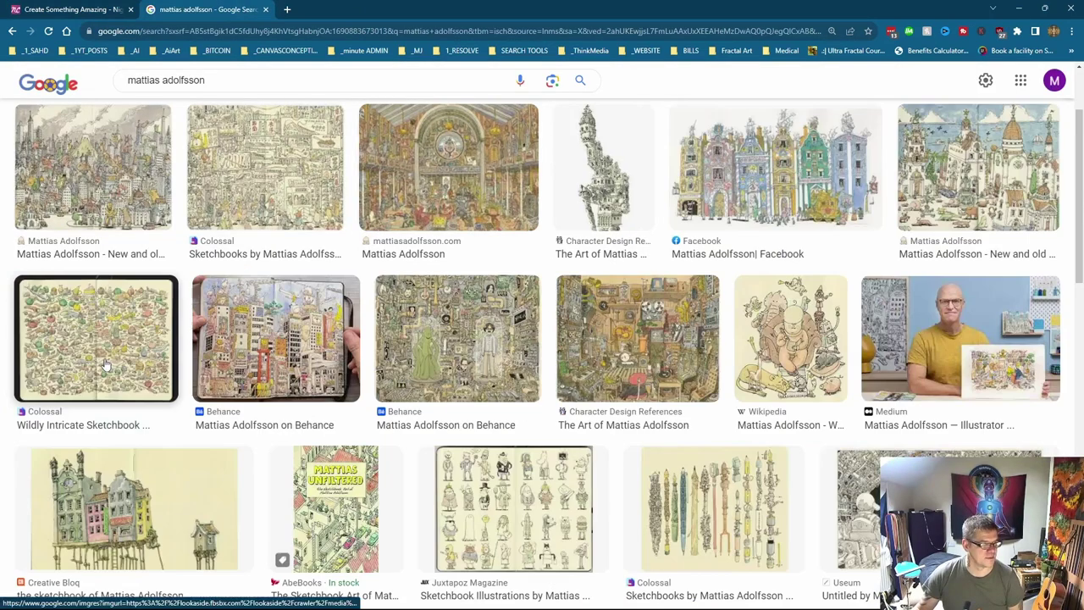
{"action": "left_click", "coordinate": [757, 216]}
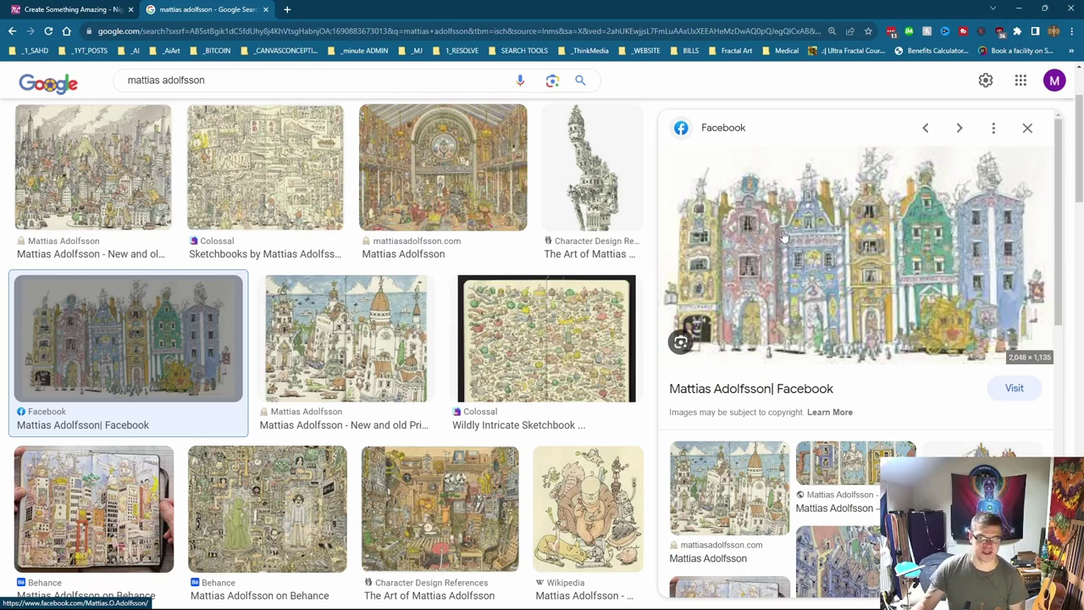
Generate SDXL 1.0 images from the watercolor-and-ink building-fronts prompt.
{"action": "left_click", "coordinate": [68, 8]}
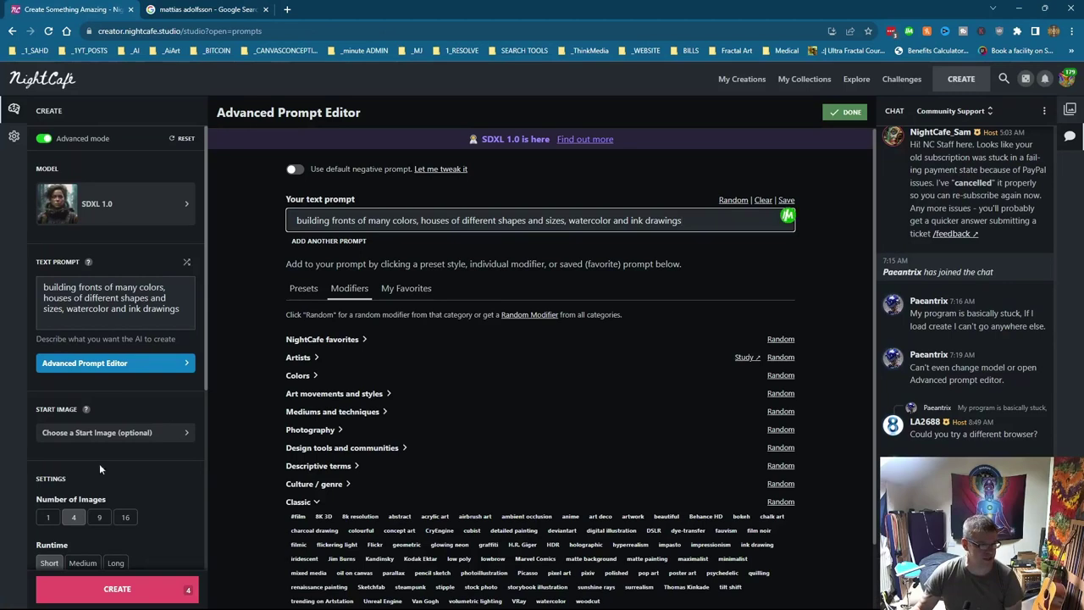
{"action": "left_click", "coordinate": [117, 589]}
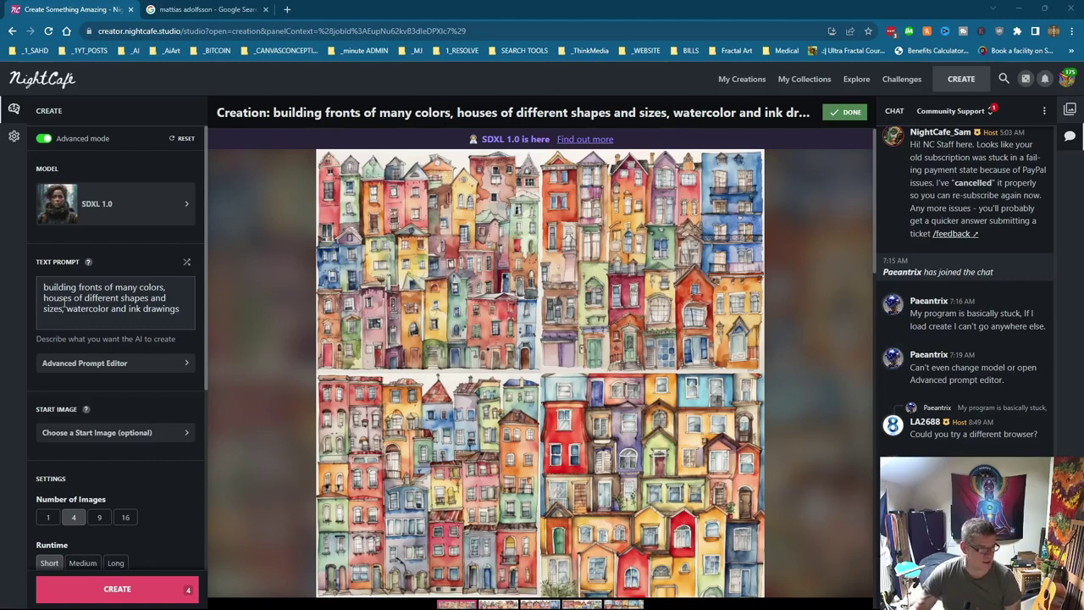
Prefix the prompt with 'art in the style of Mattias Adolfsson,' and start generating.
{"action": "left_click", "coordinate": [72, 365]}
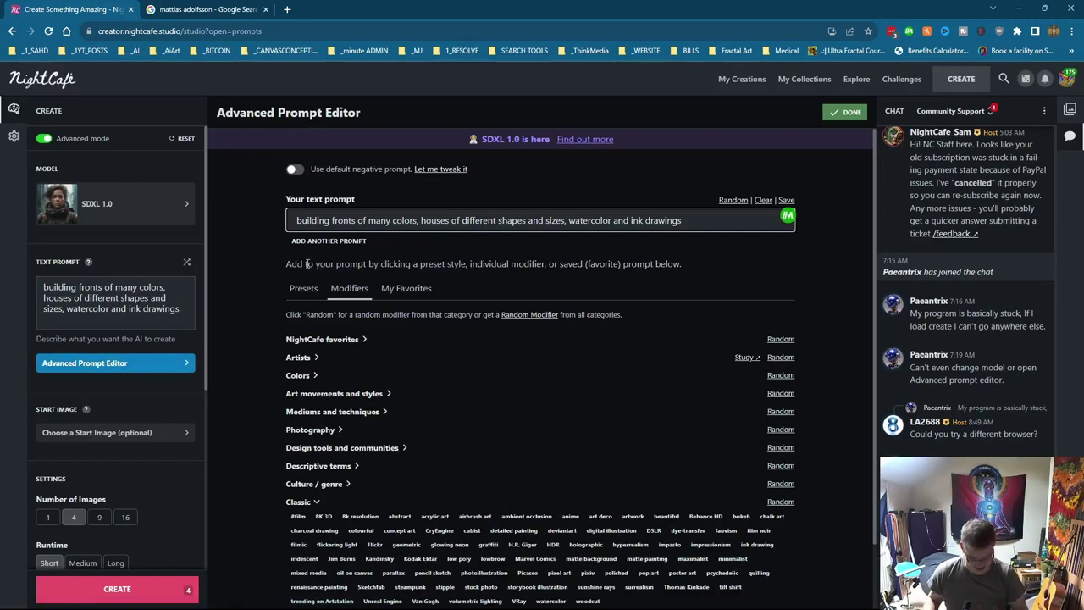
{"action": "type", "text": "art in ths "}
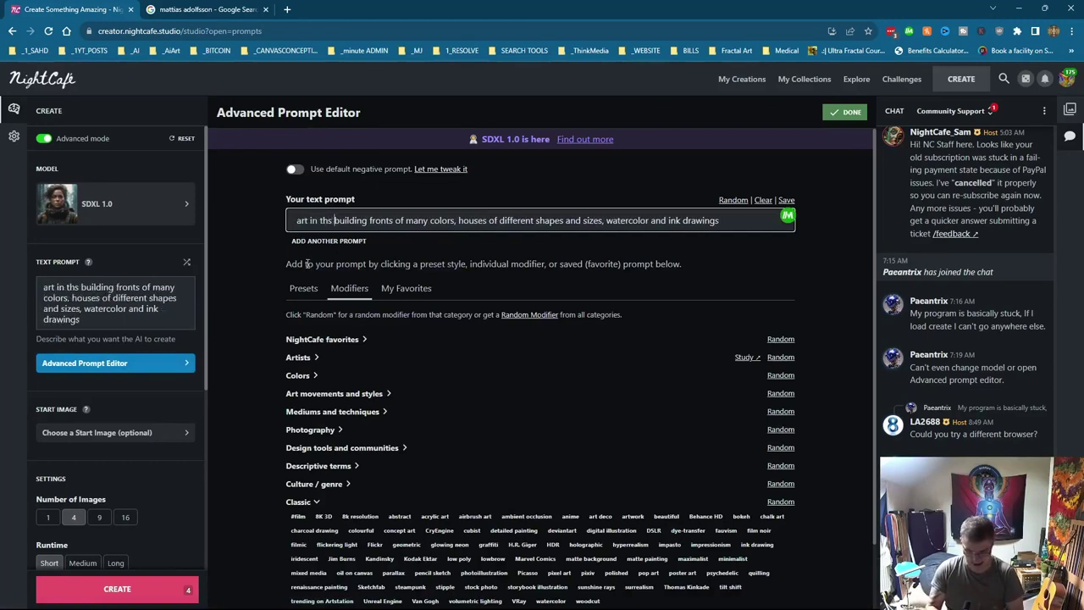
{"action": "type", "text": "==="}
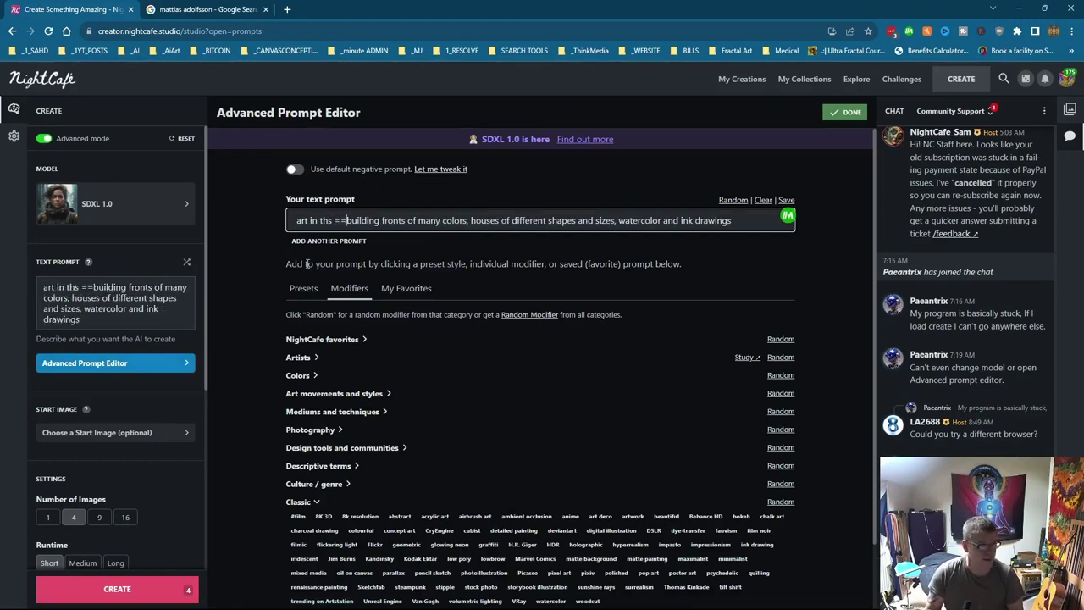
{"action": "type", "text": "=="}
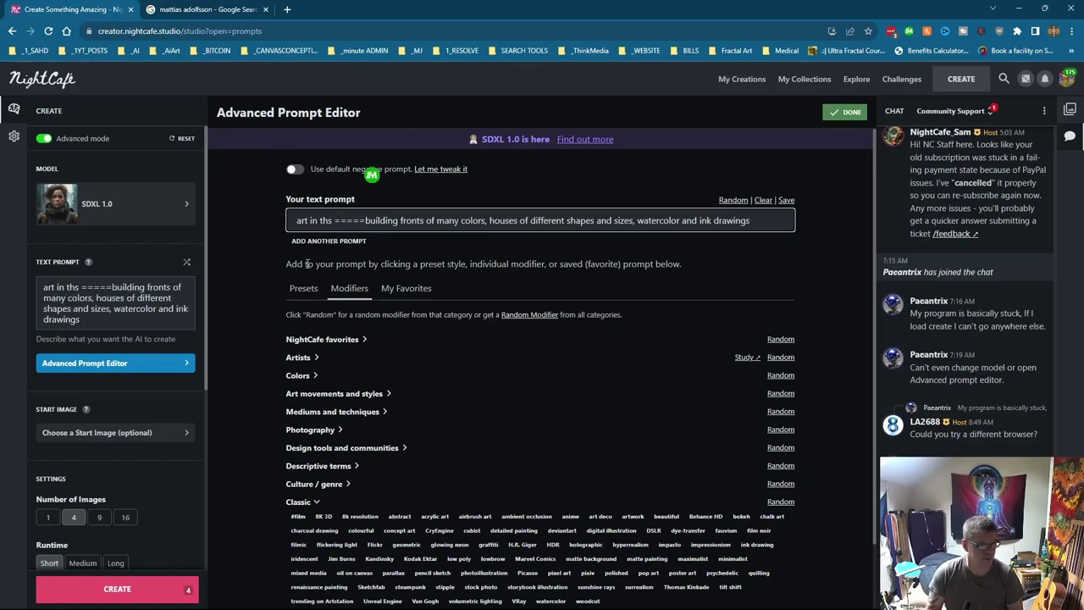
{"action": "key", "text": "BackSpace"}
{"action": "key", "text": "BackSpace"}
{"action": "key", "text": "BackSpace"}
{"action": "key", "text": "BackSpace"}
{"action": "key", "text": "BackSpace"}
{"action": "key", "text": "BackSpace"}
{"action": "key", "text": "BackSpace"}
{"action": "key", "text": "BackSpace"}
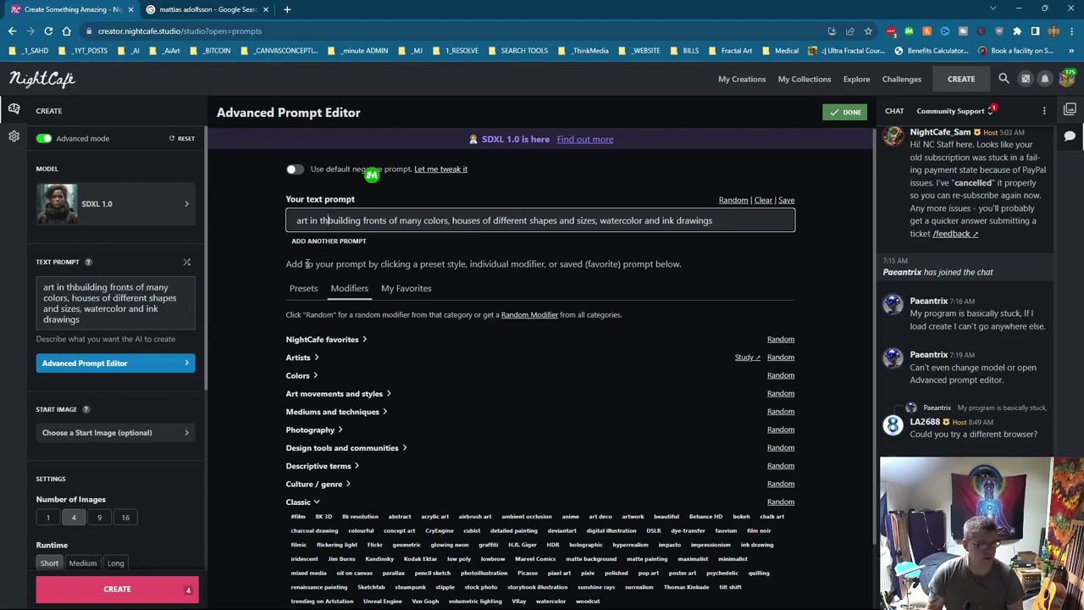
{"action": "type", "text": "he style odf"}
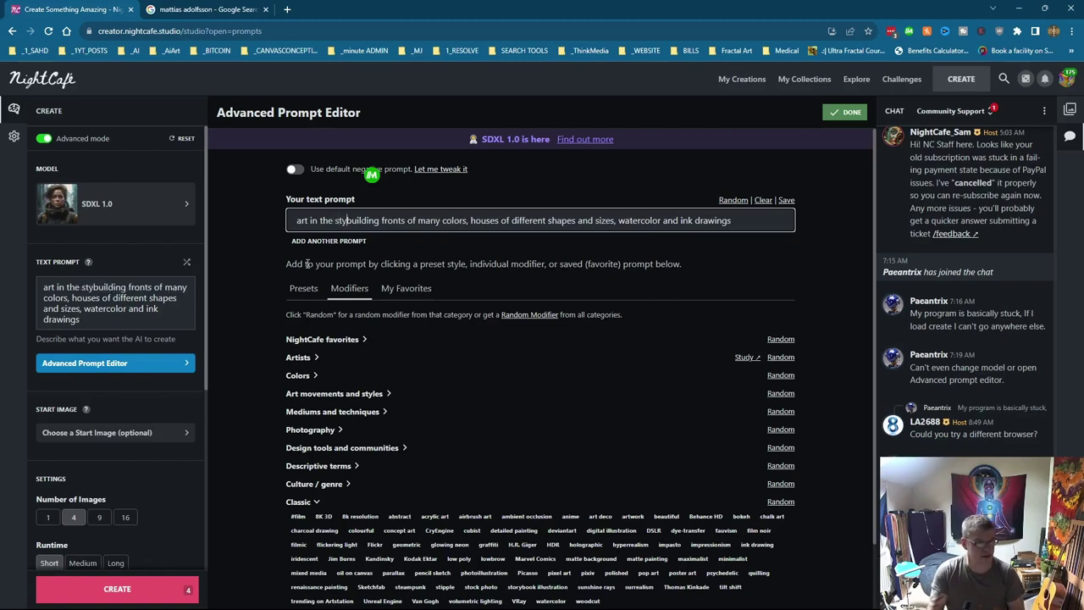
{"action": "key", "text": "BackSpace"}
{"action": "key", "text": "BackSpace"}
{"action": "key", "text": "BackSpace"}
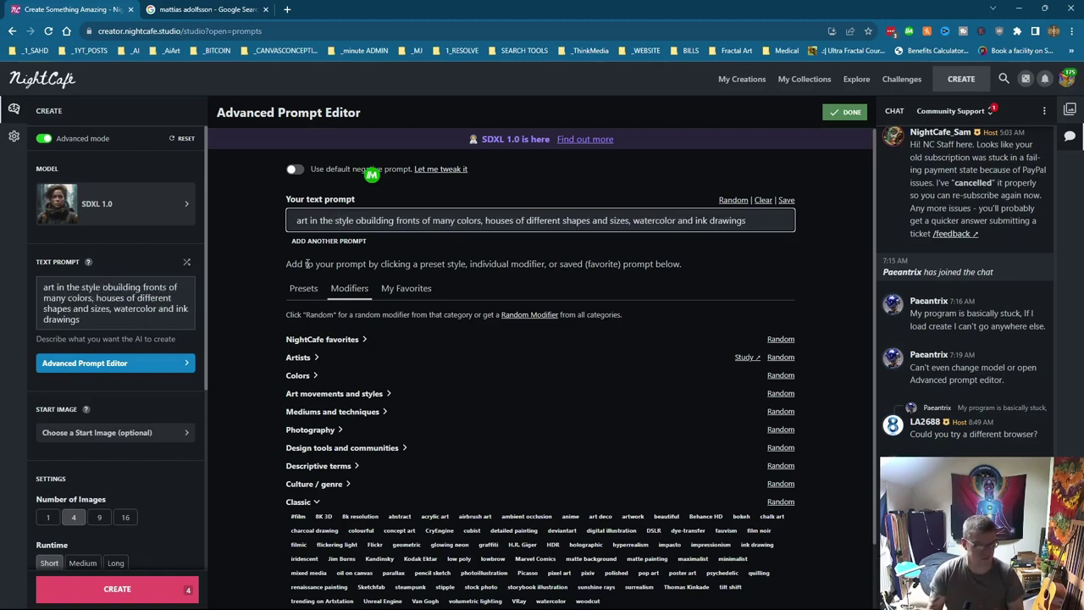
{"action": "type", "text": "f Mattias "}
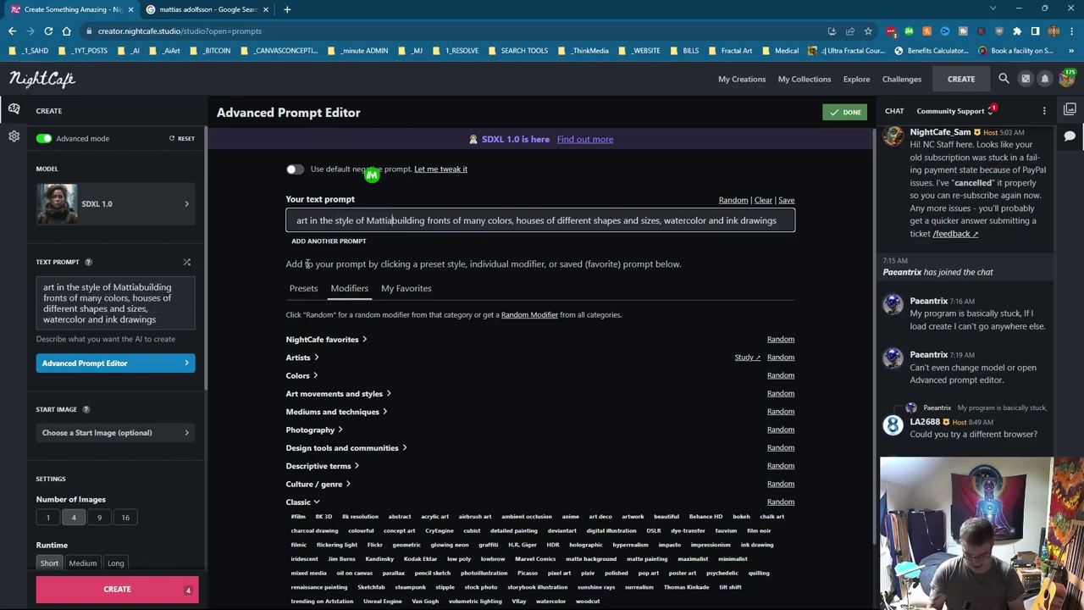
{"action": "type", "text": "Adolfsson"}
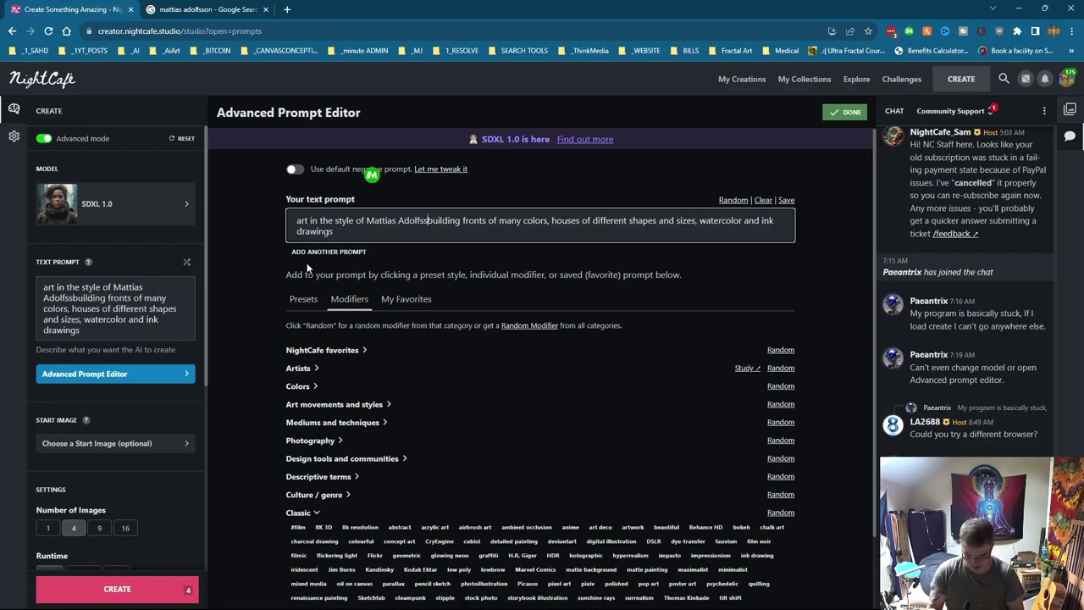
{"action": "type", "text": ","}
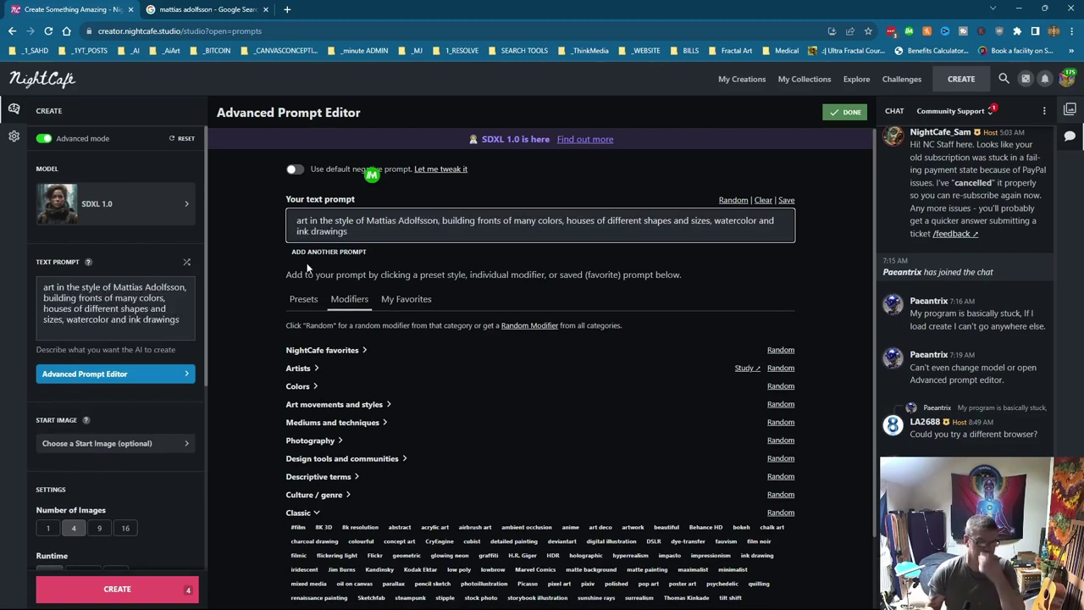
{"action": "left_click", "coordinate": [104, 584]}
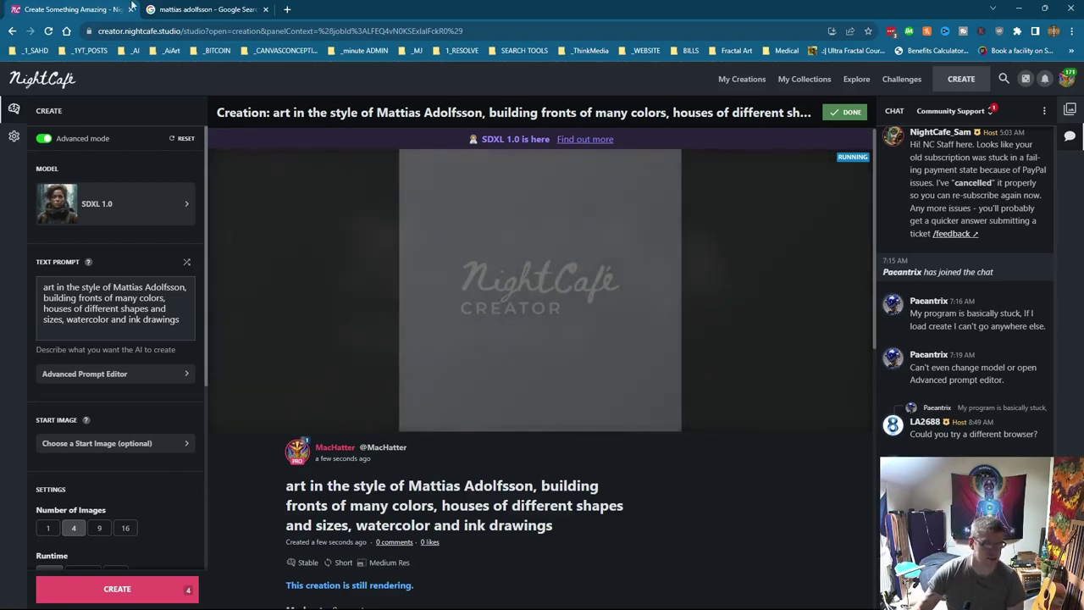
Preview an Adolfsson sketchbook doodle and an ornate interior painting, then return to NightCafe.
{"action": "left_click", "coordinate": [172, 8]}
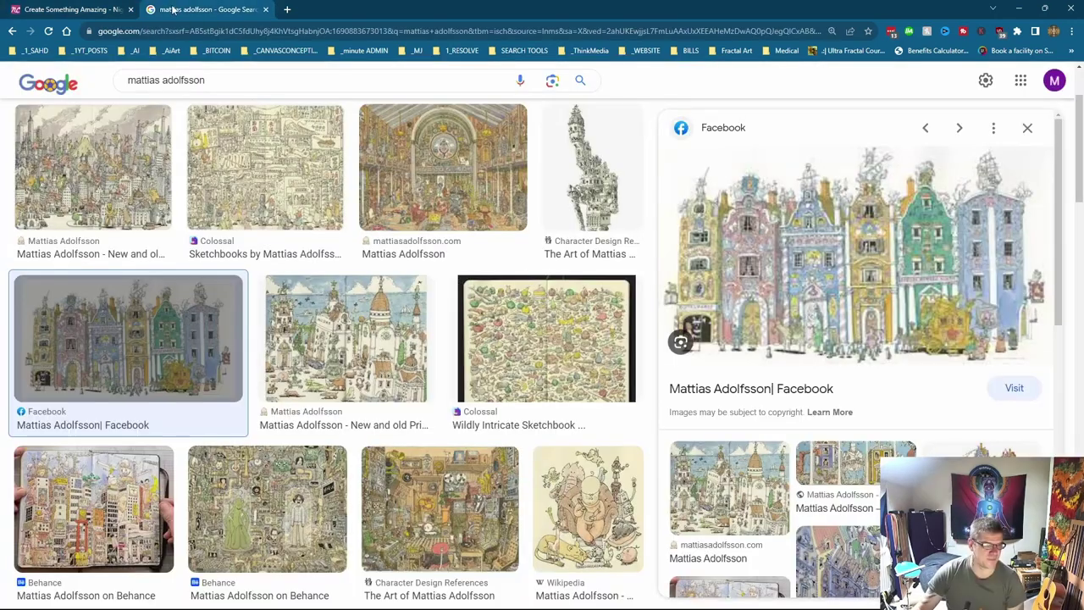
{"action": "left_click", "coordinate": [526, 343]}
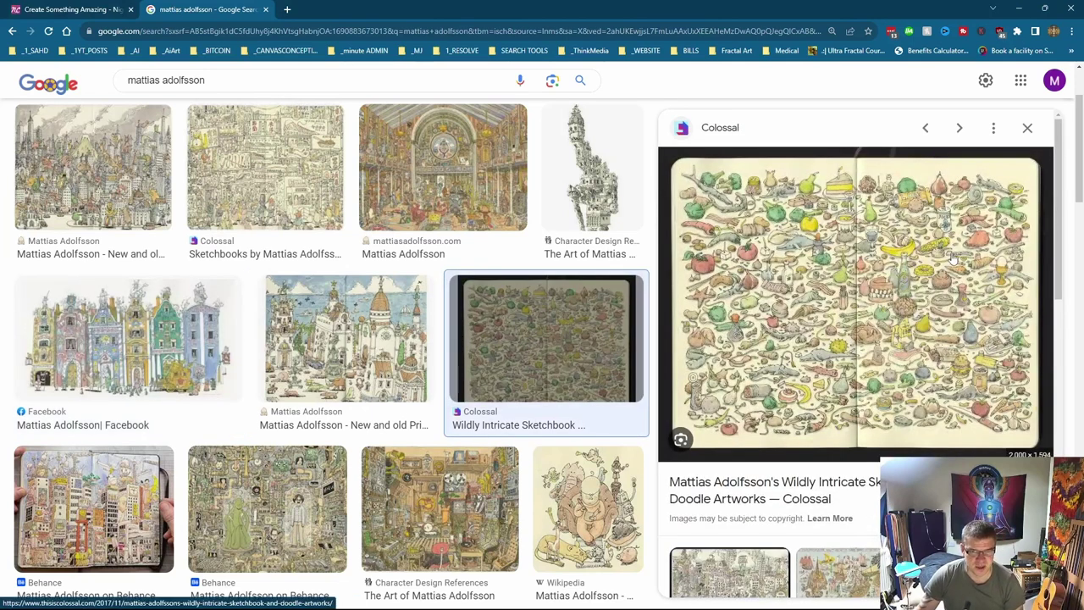
{"action": "left_click", "coordinate": [421, 183]}
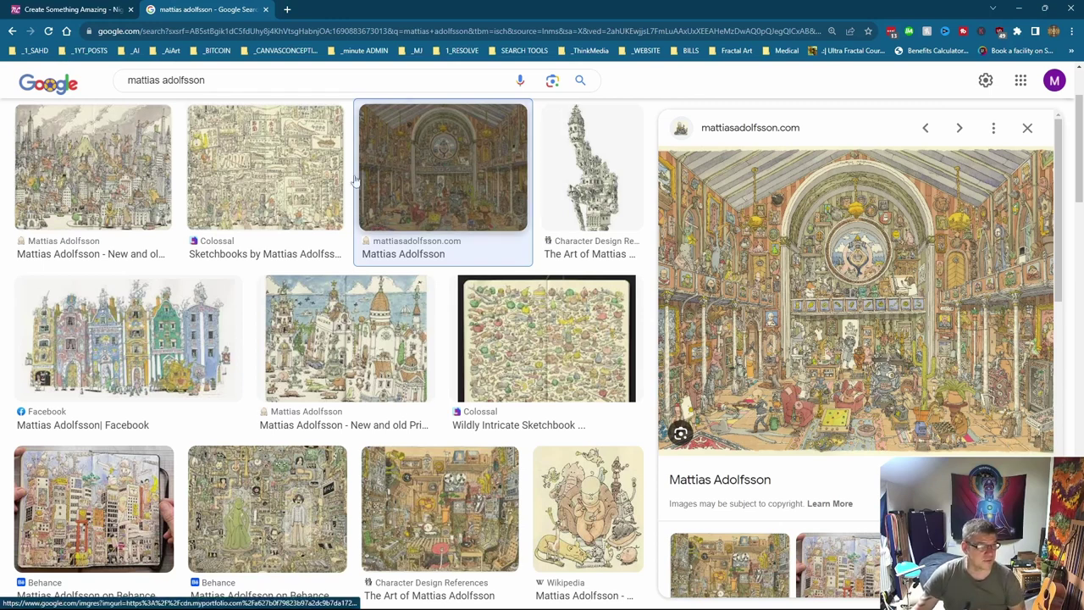
{"action": "left_click", "coordinate": [93, 12]}
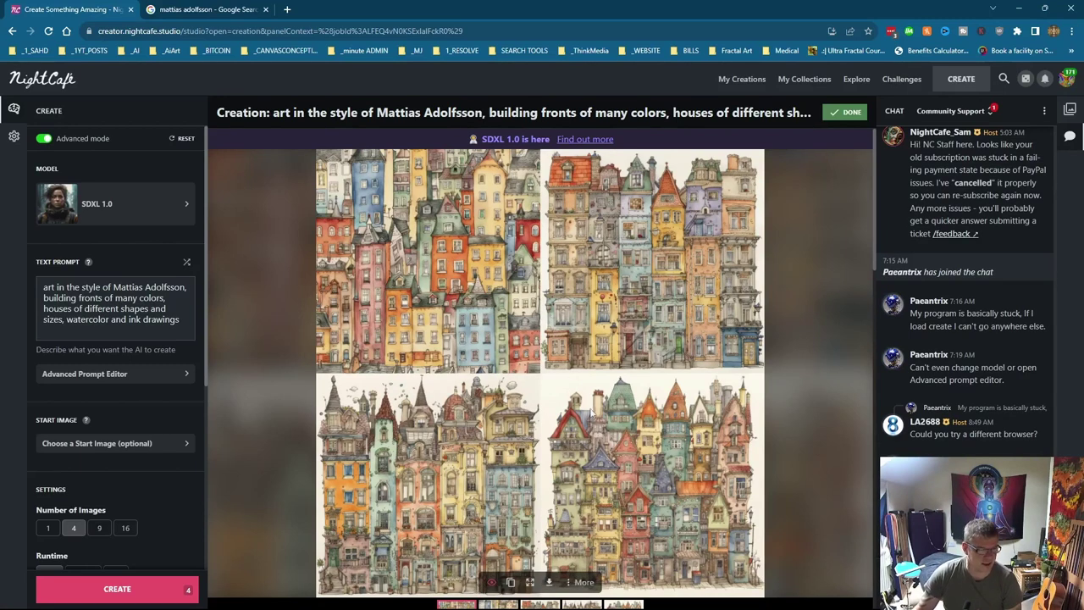
View the second, third and fourth generated building-front images full size, then open My Creations.
{"action": "scroll", "coordinate": [598, 413], "scroll_direction": "down", "scroll_amount": 3}
{"action": "left_click", "coordinate": [498, 338]}
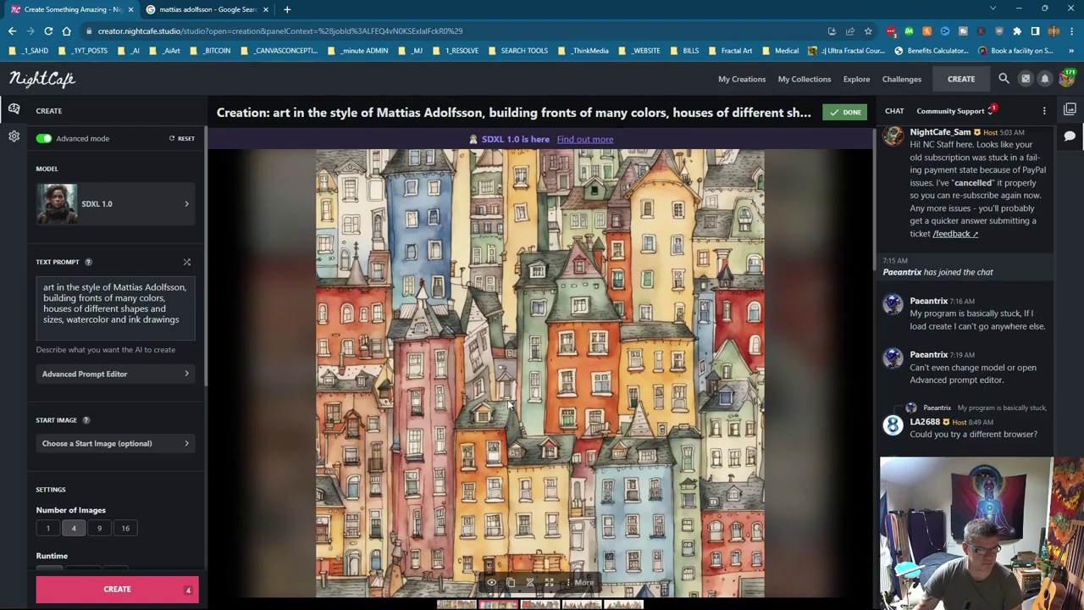
{"action": "scroll", "coordinate": [509, 407], "scroll_direction": "down", "scroll_amount": 2}
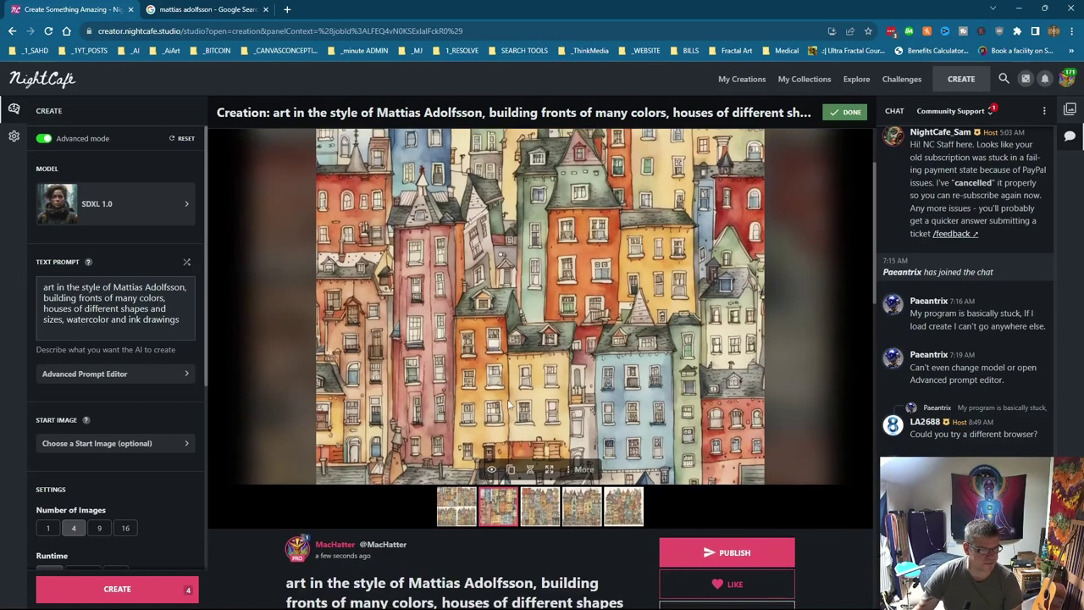
{"action": "left_click", "coordinate": [534, 512]}
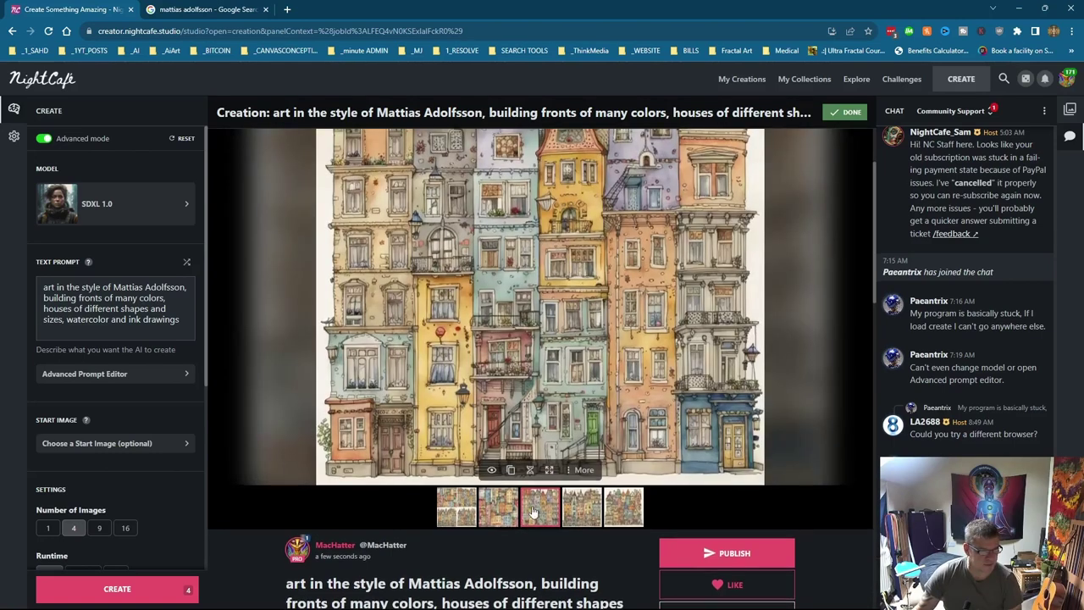
{"action": "scroll", "coordinate": [473, 389], "scroll_direction": "up", "scroll_amount": 1}
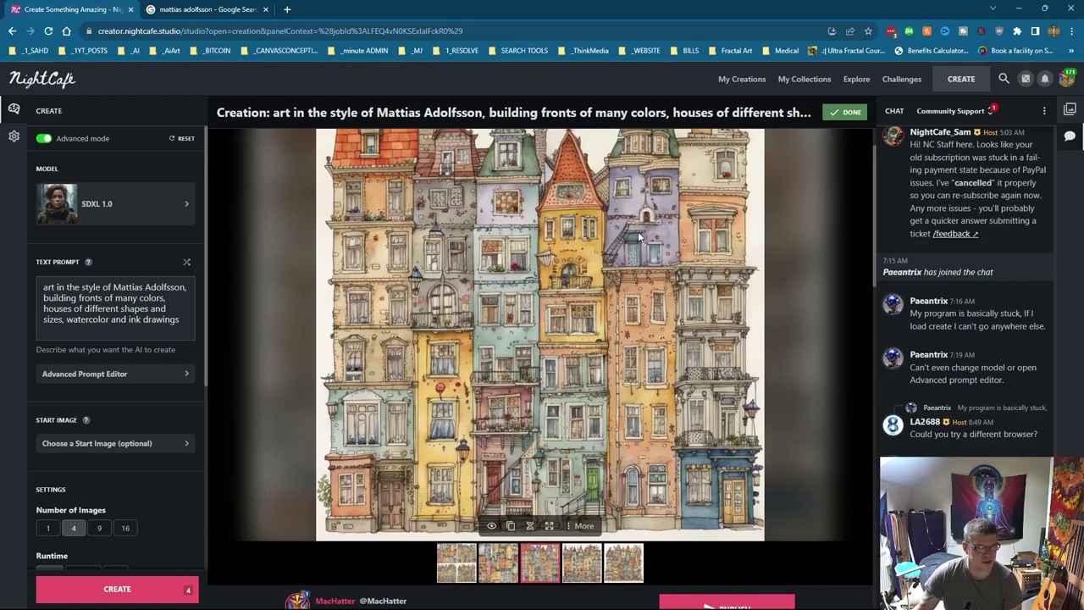
{"action": "scroll", "coordinate": [610, 256], "scroll_direction": "up", "scroll_amount": 1}
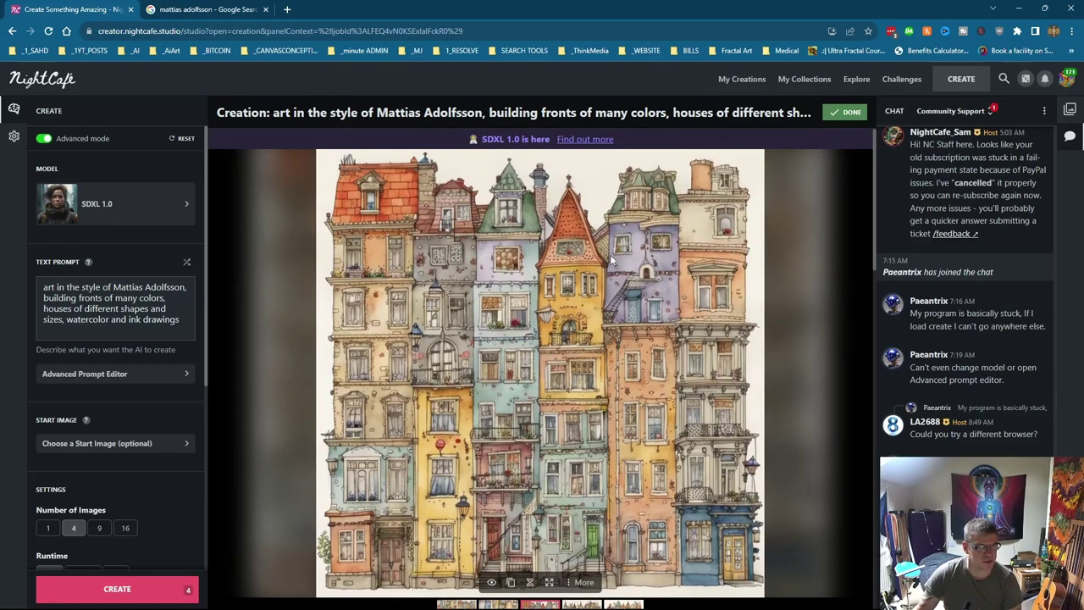
{"action": "scroll", "coordinate": [610, 254], "scroll_direction": "down", "scroll_amount": 3}
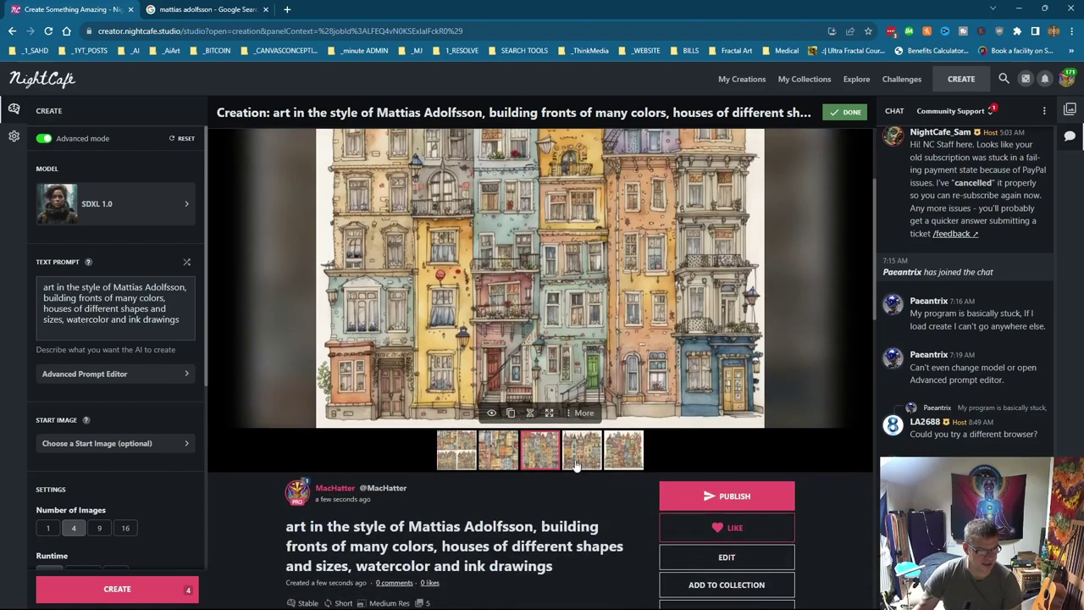
{"action": "left_click", "coordinate": [575, 462]}
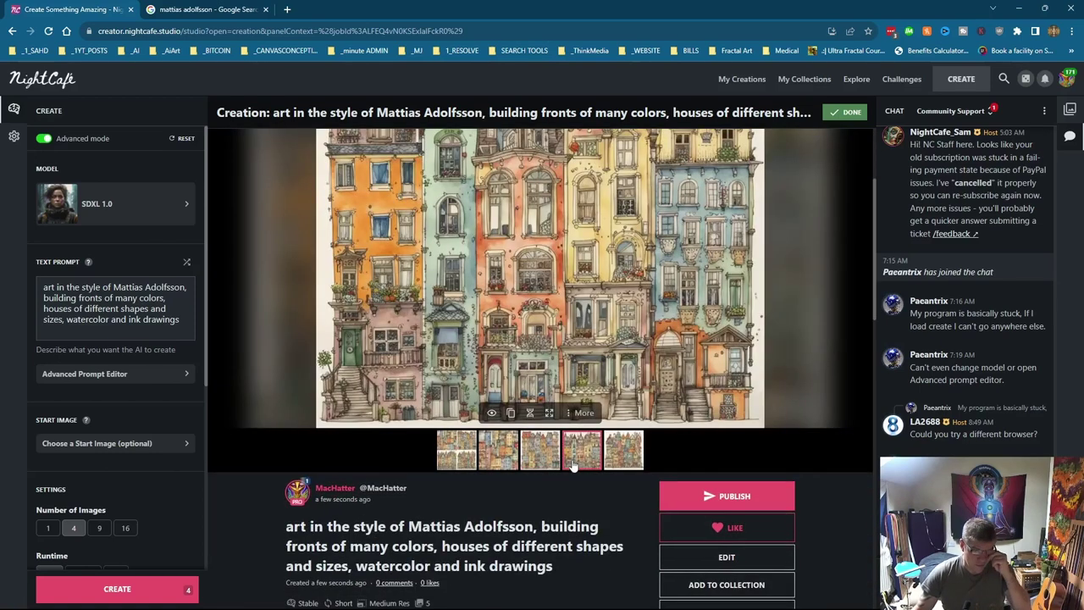
{"action": "scroll", "coordinate": [575, 464], "scroll_direction": "up", "scroll_amount": 3}
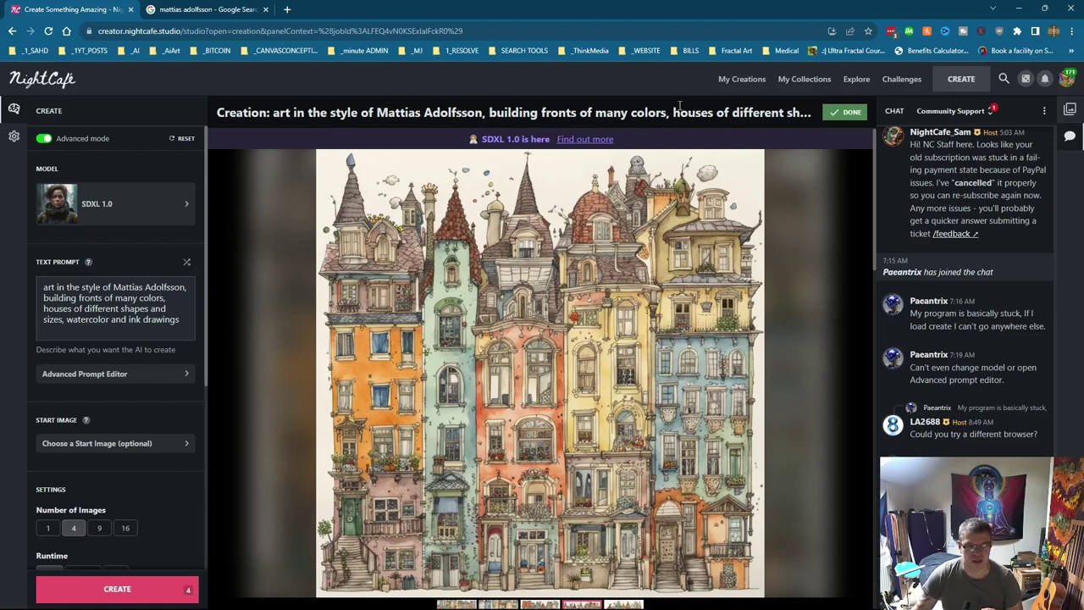
{"action": "left_click", "coordinate": [740, 80]}
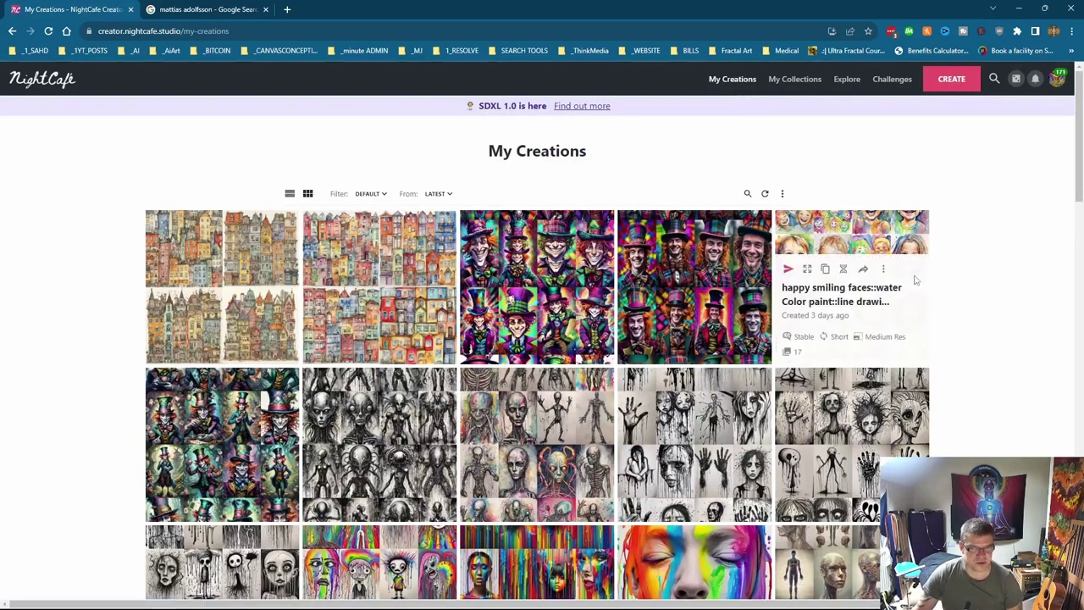
Copy 'Rieko Saibara' from the earlier samurai warrior creation and return to the Create page.
{"action": "scroll", "coordinate": [678, 415], "scroll_direction": "down", "scroll_amount": 10}
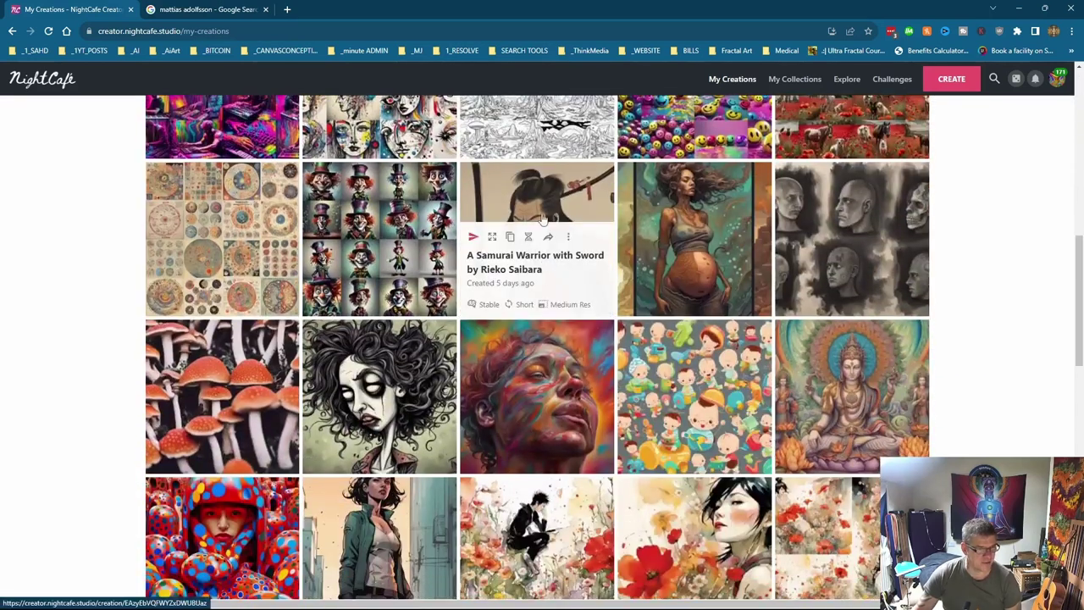
{"action": "left_click", "coordinate": [533, 213]}
{"action": "scroll", "coordinate": [552, 344], "scroll_direction": "down", "scroll_amount": 5}
{"action": "scroll", "coordinate": [551, 343], "scroll_direction": "up", "scroll_amount": 1}
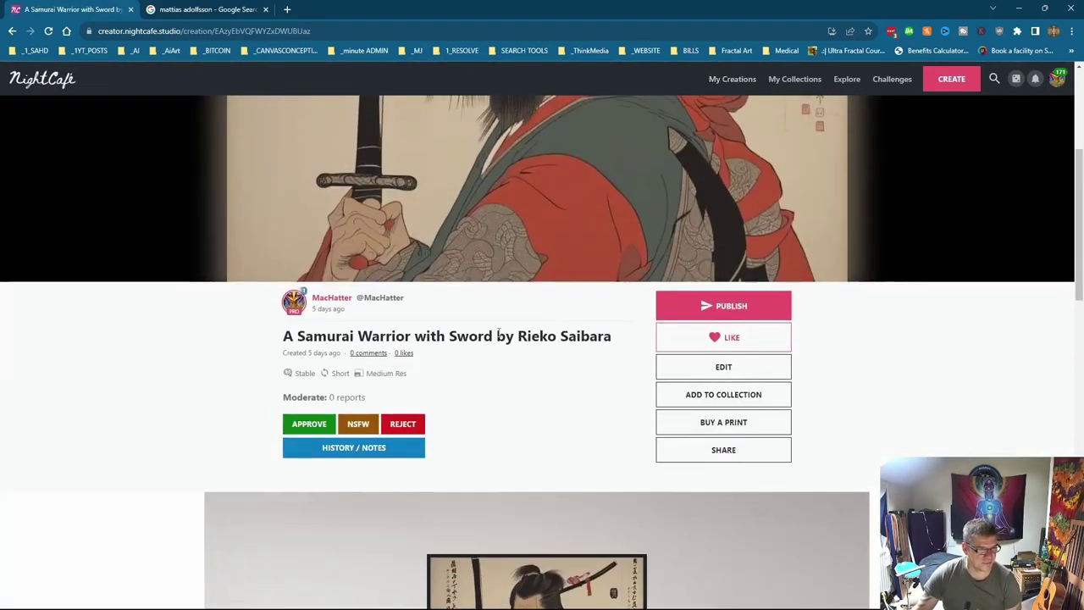
{"action": "left_click_drag", "start_coordinate": [517, 335], "coordinate": [627, 342]}
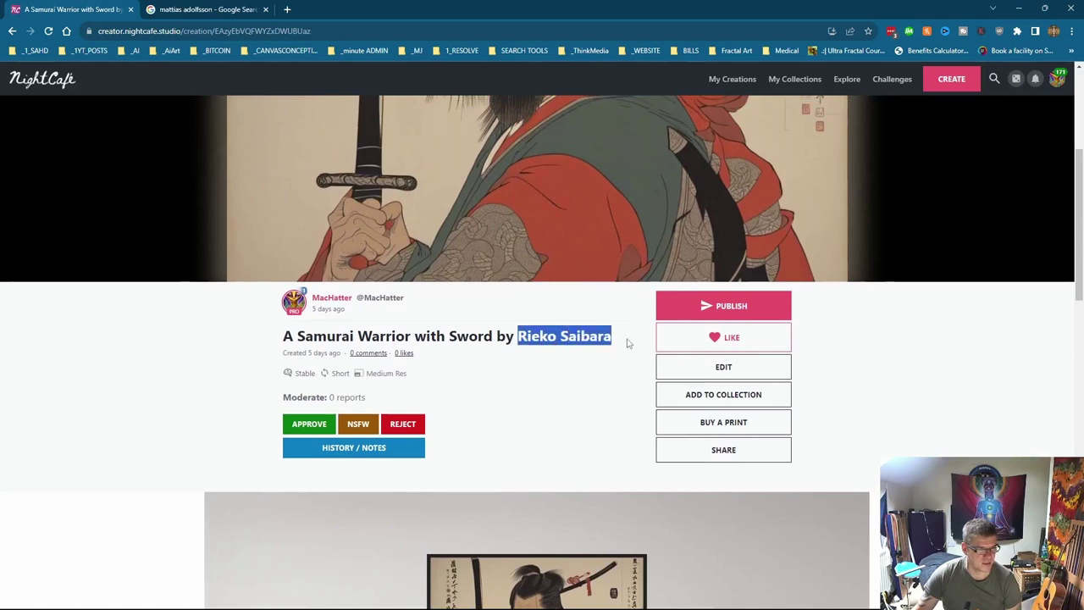
{"action": "right_click", "coordinate": [582, 341]}
{"action": "left_click", "coordinate": [608, 348]}
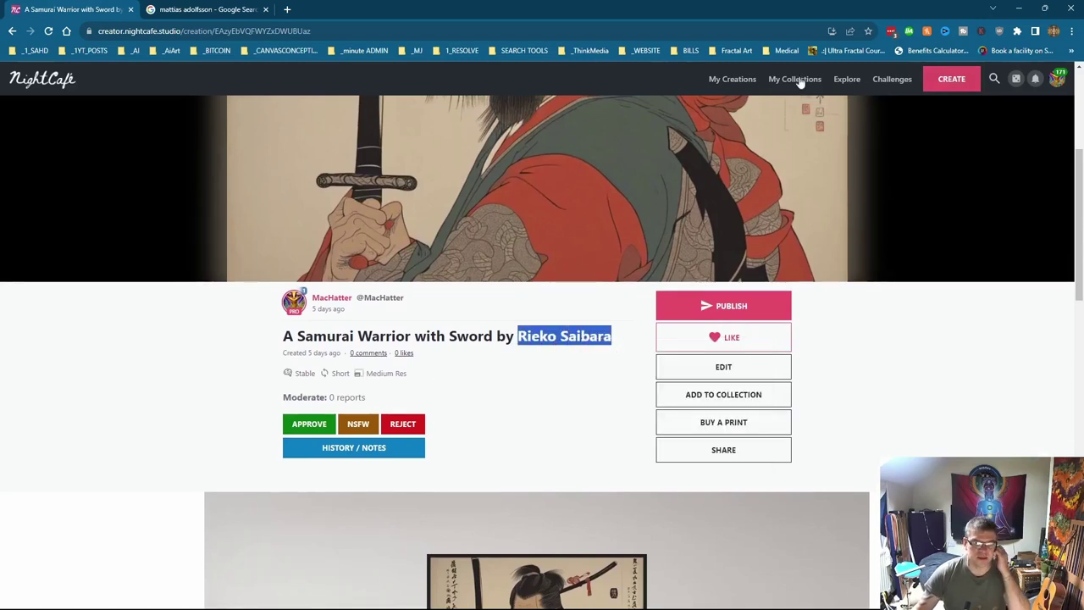
{"action": "left_click", "coordinate": [747, 82]}
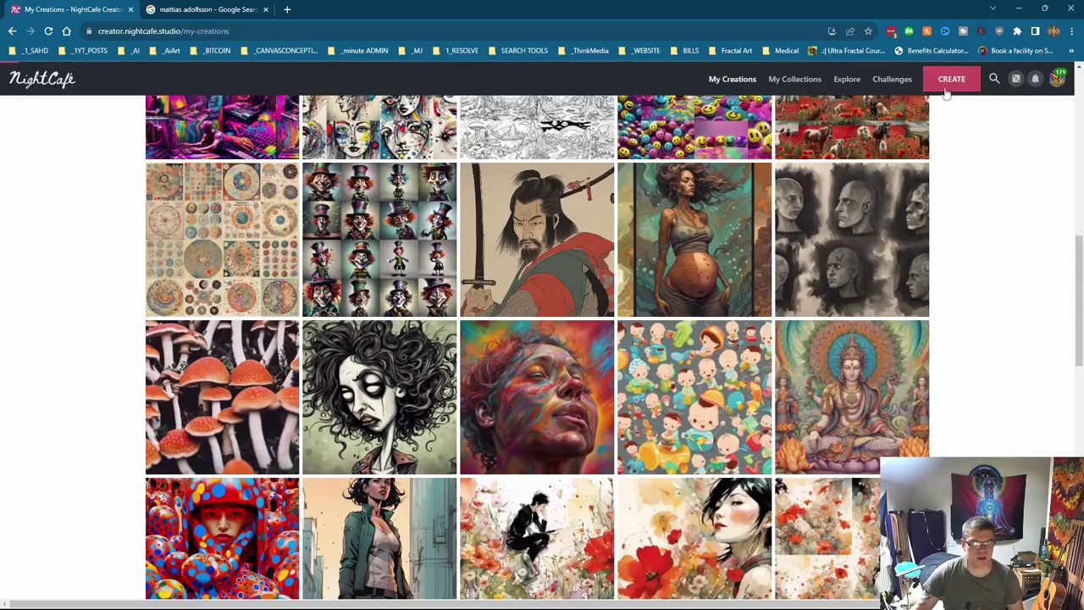
{"action": "left_click", "coordinate": [951, 79]}
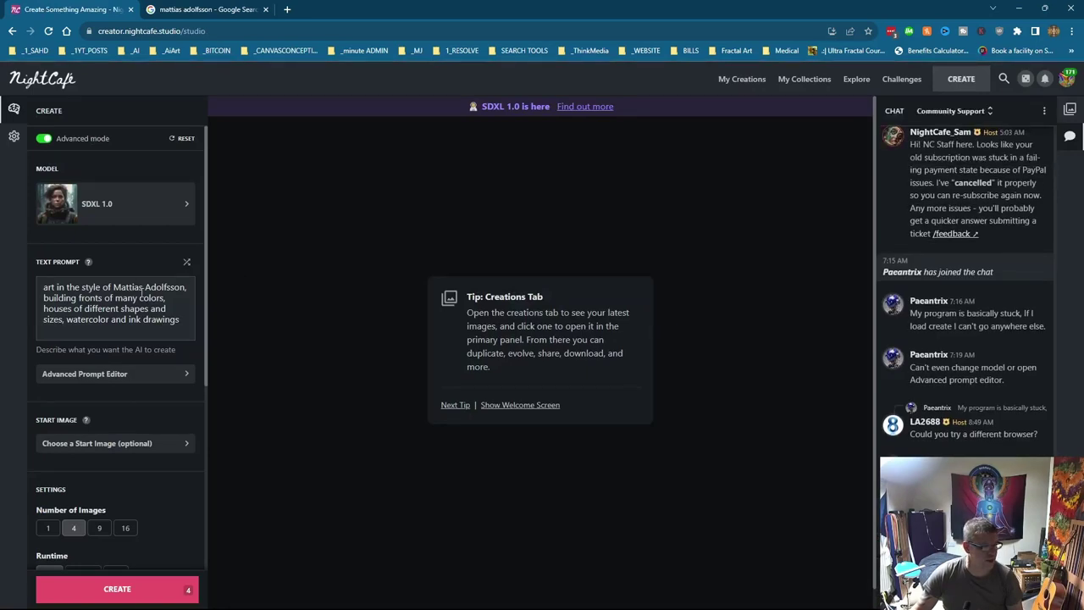
Insert 'and Rieko Saibara,' after Mattias Adolfsson in the prompt and generate a new set.
{"action": "left_click", "coordinate": [184, 289]}
{"action": "type", "text": "and "}
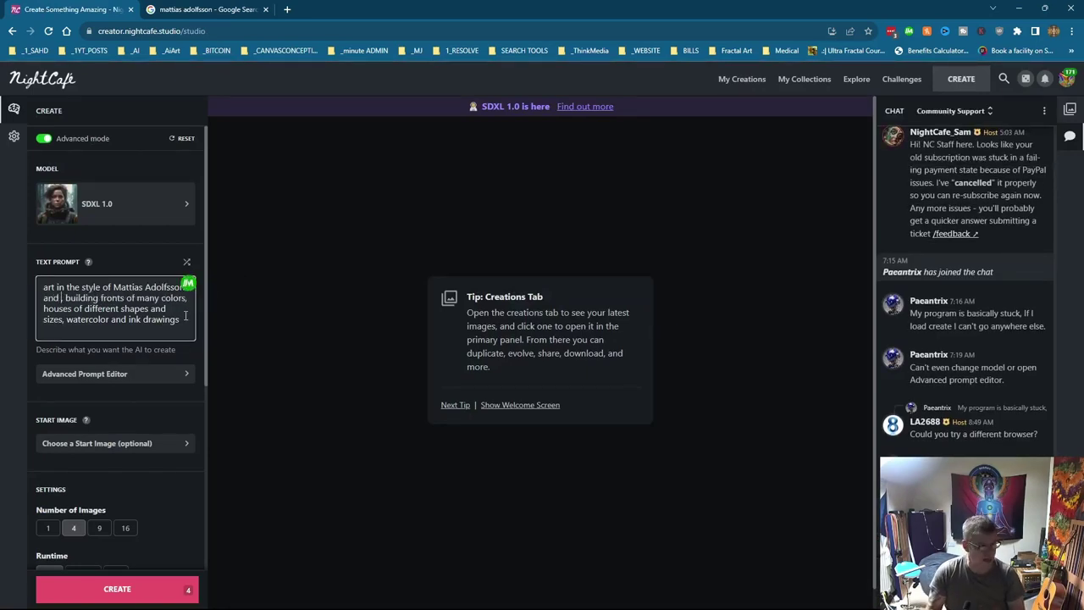
{"action": "type", "text": "Rieko Saibara,"}
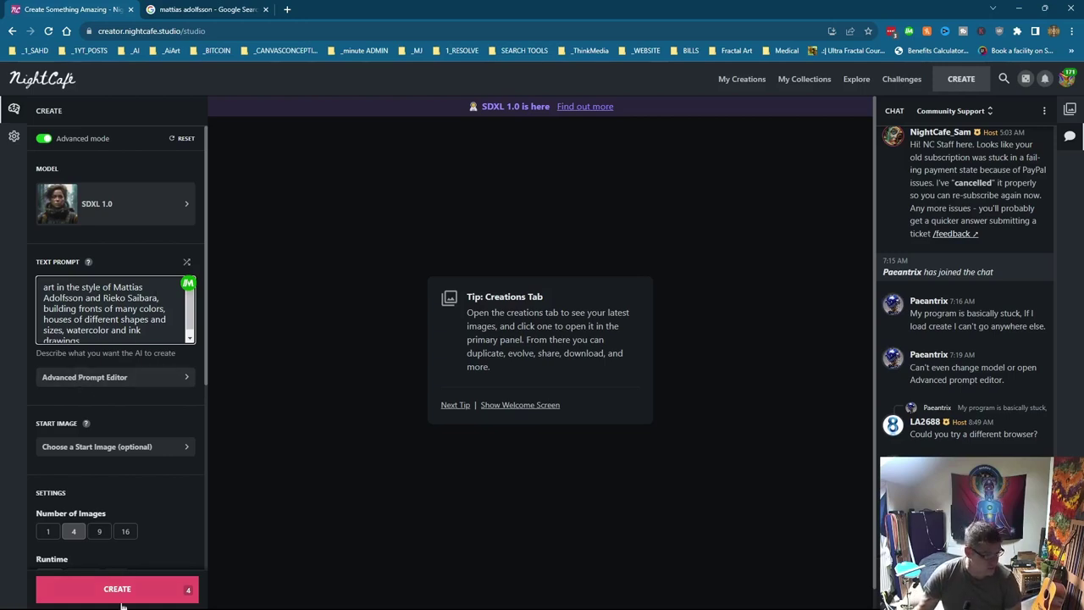
{"action": "left_click", "coordinate": [140, 580]}
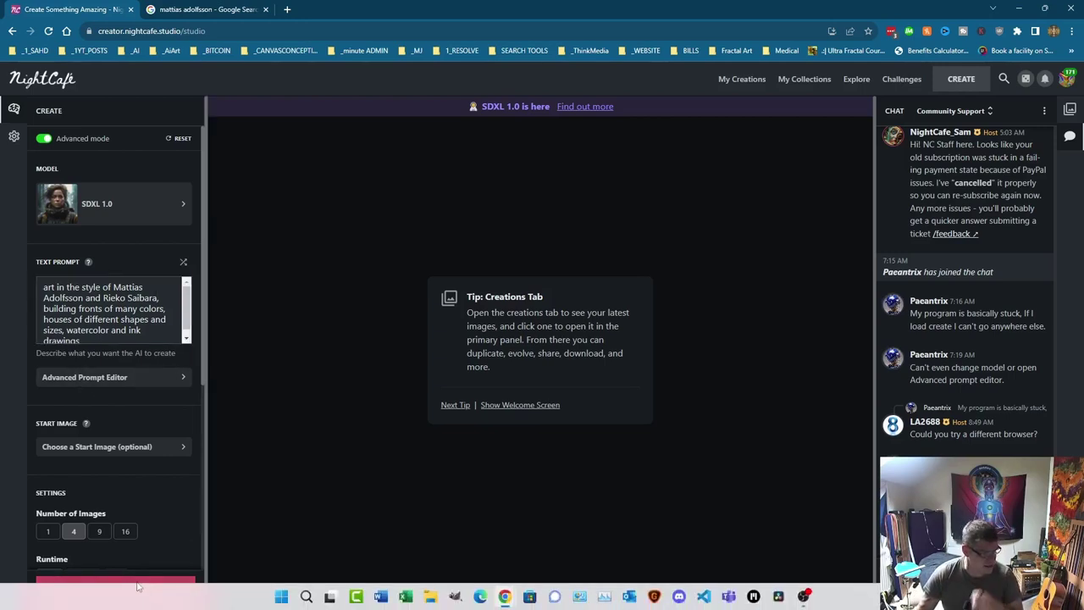
{"action": "left_click", "coordinate": [116, 588]}
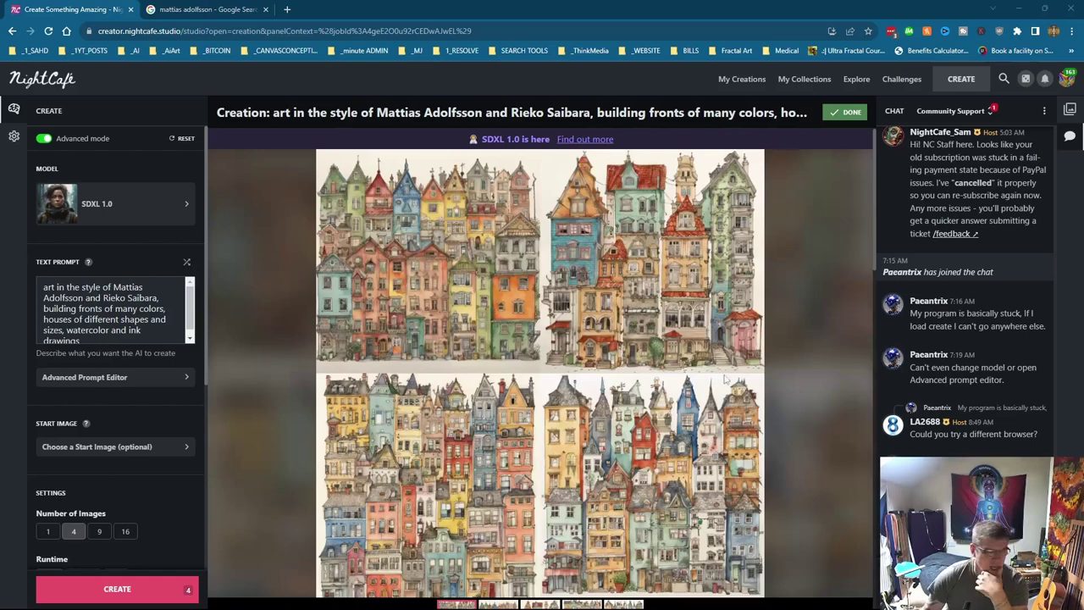
Open each recent building-front set from My Creations in turn, ending with the newest Adolfsson-and-Saibara set.
{"action": "left_click", "coordinate": [752, 82]}
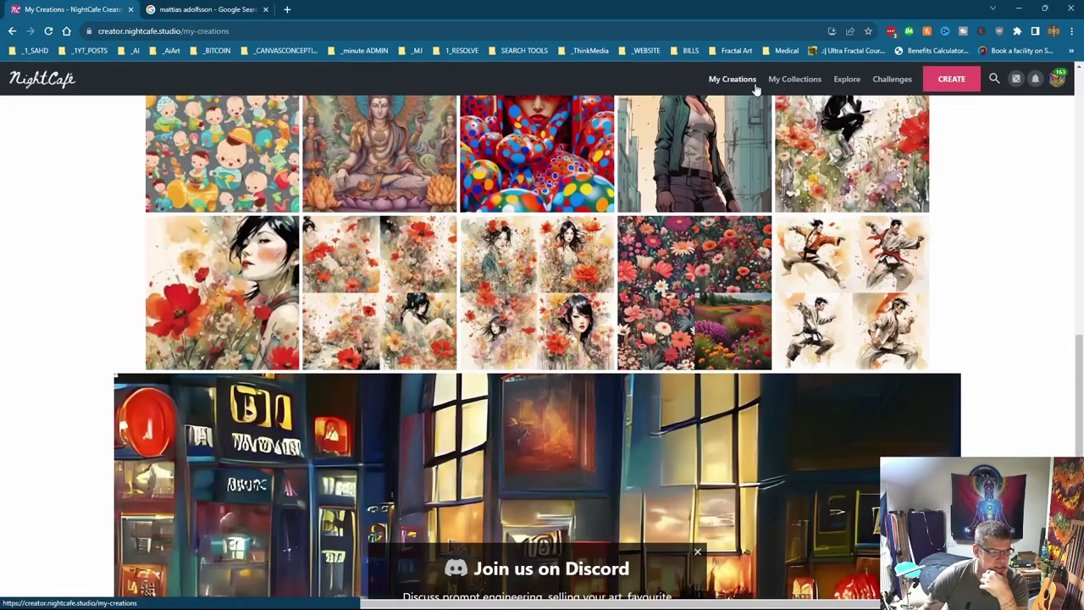
{"action": "scroll", "coordinate": [694, 212], "scroll_direction": "up", "scroll_amount": 10}
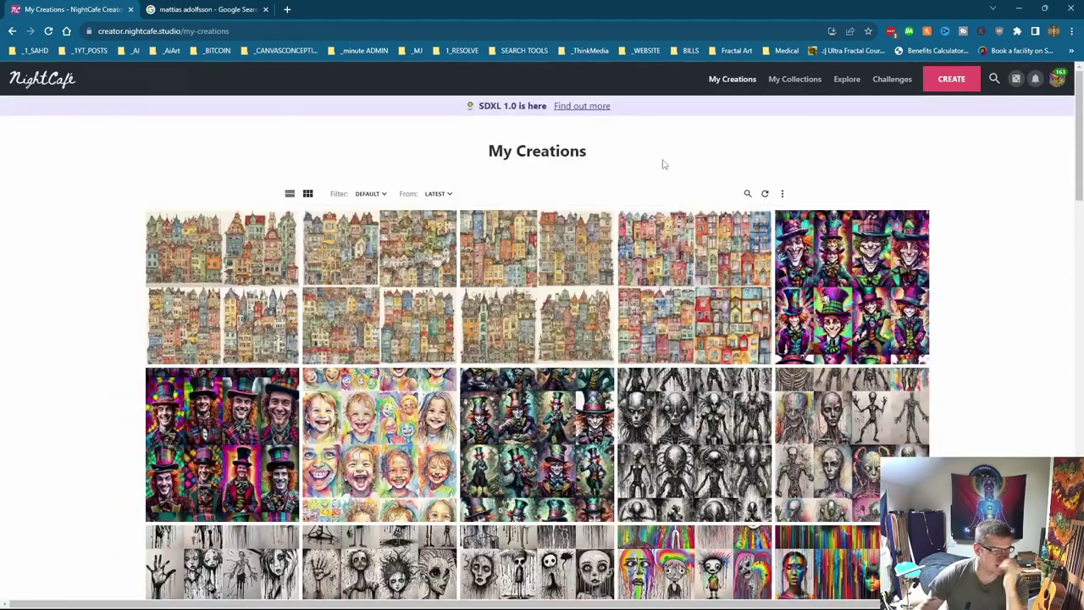
{"action": "left_click", "coordinate": [671, 254]}
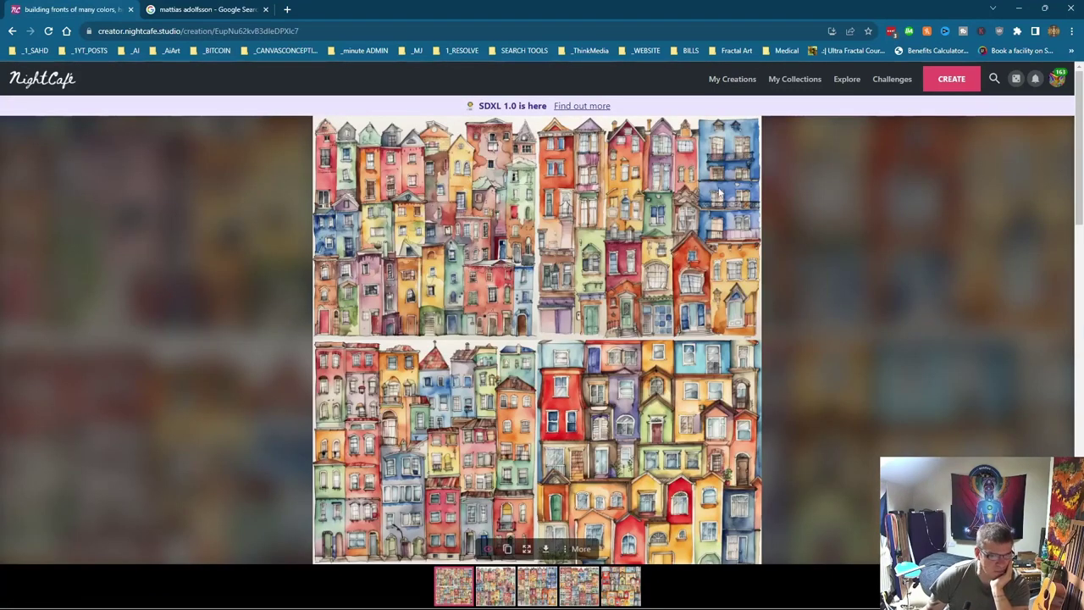
{"action": "left_click", "coordinate": [740, 79]}
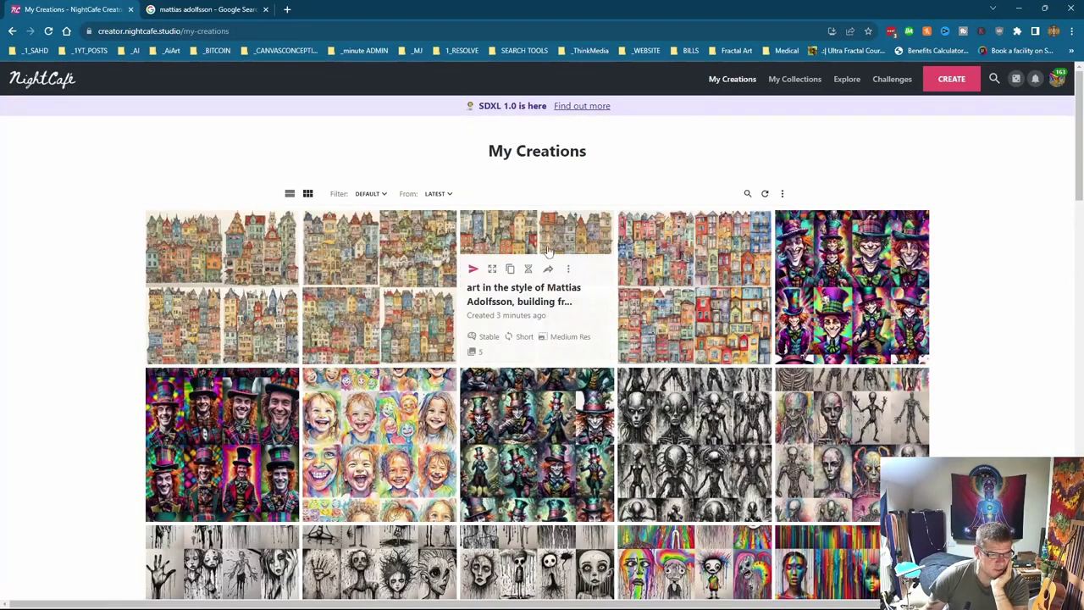
{"action": "left_click", "coordinate": [553, 233]}
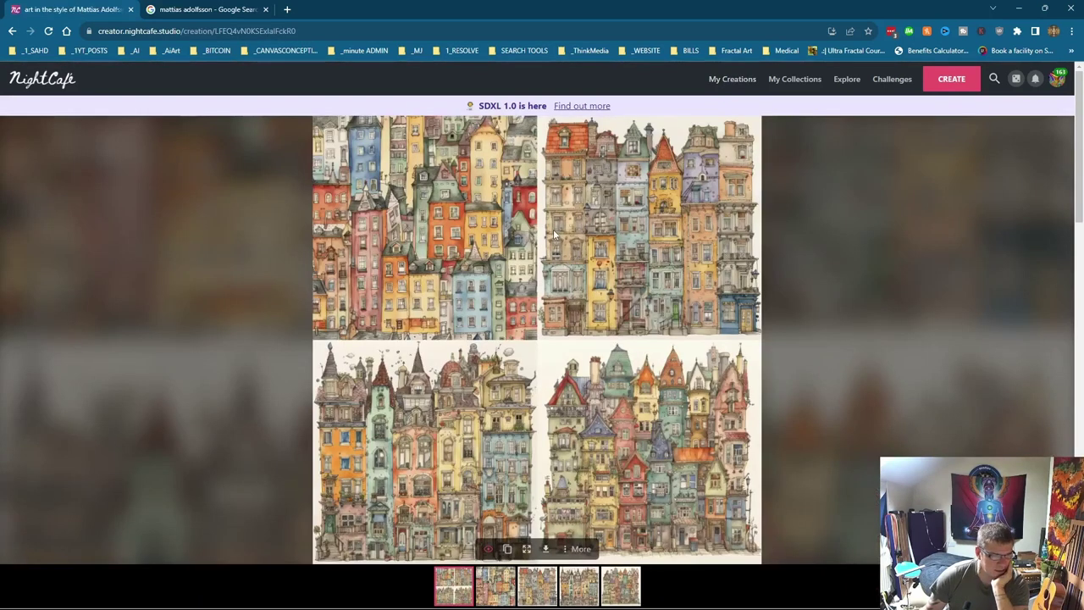
{"action": "left_click", "coordinate": [713, 80]}
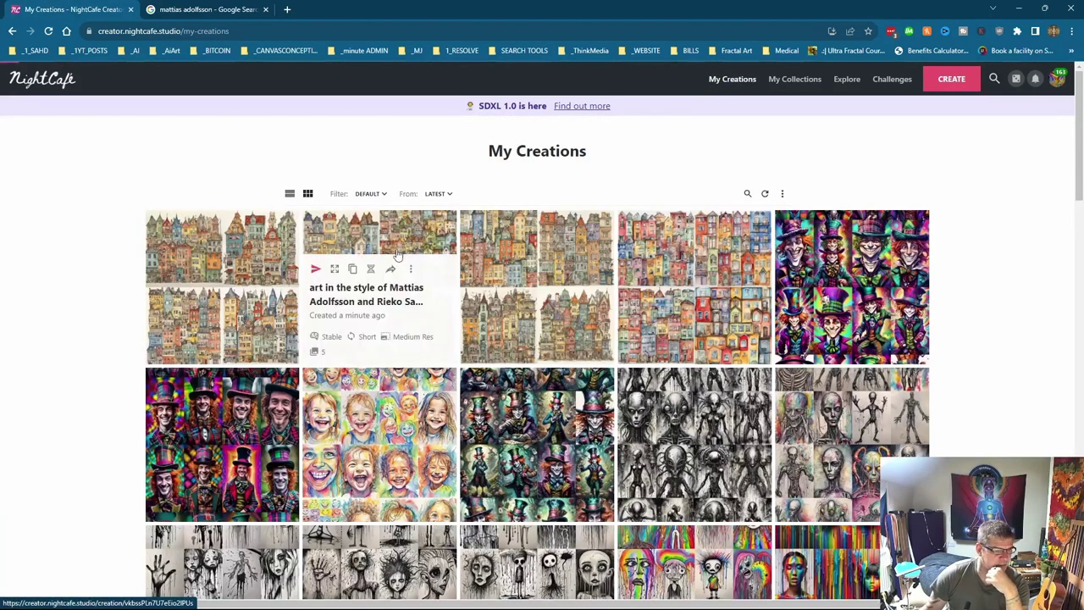
{"action": "left_click", "coordinate": [398, 254]}
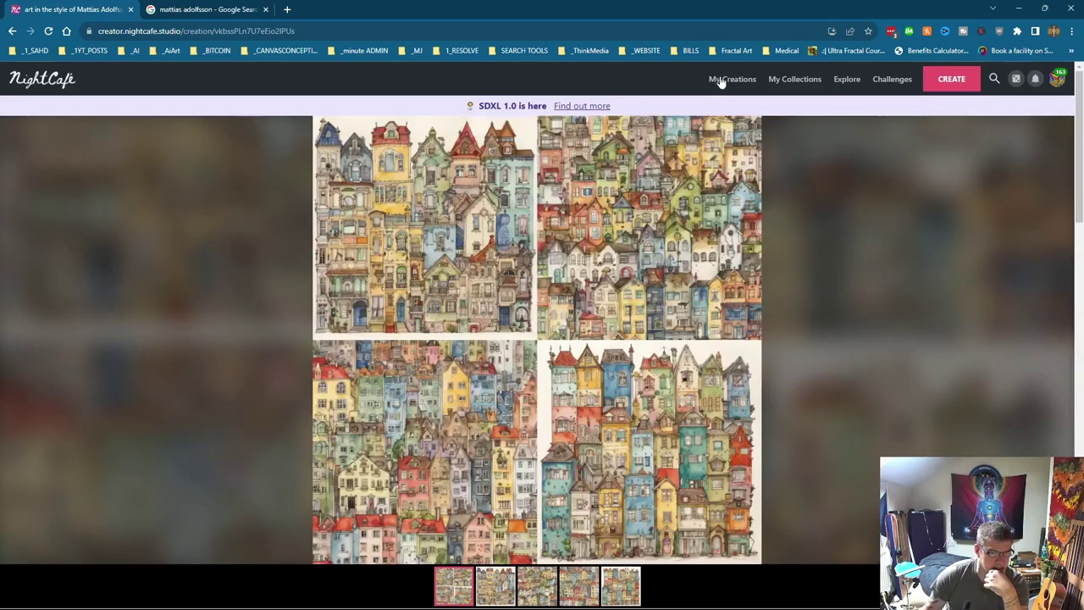
{"action": "left_click", "coordinate": [716, 80]}
{"action": "left_click", "coordinate": [250, 246]}
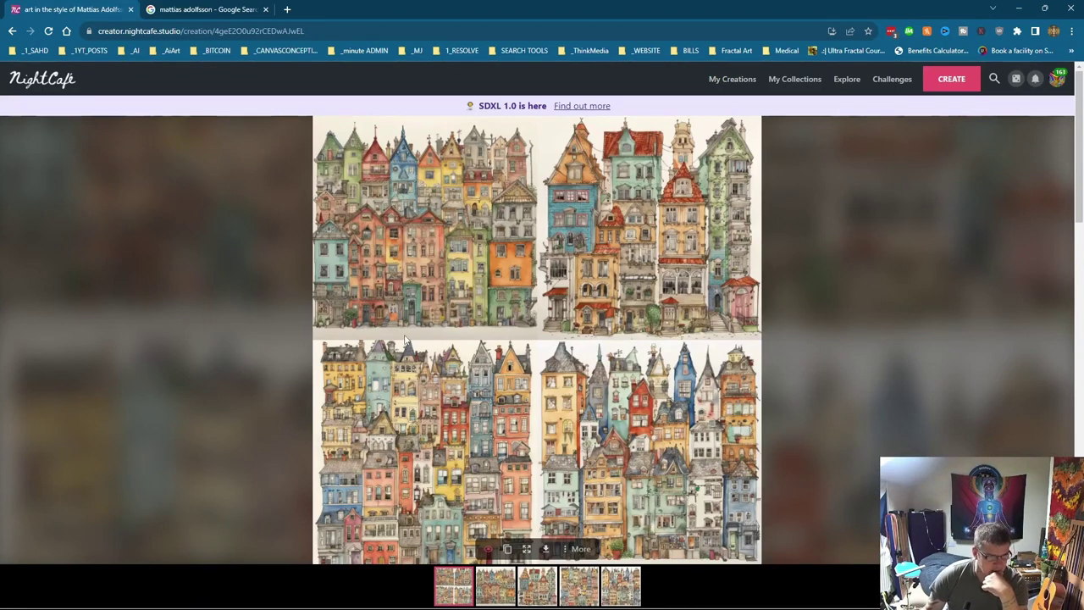
{"action": "left_click", "coordinate": [722, 80]}
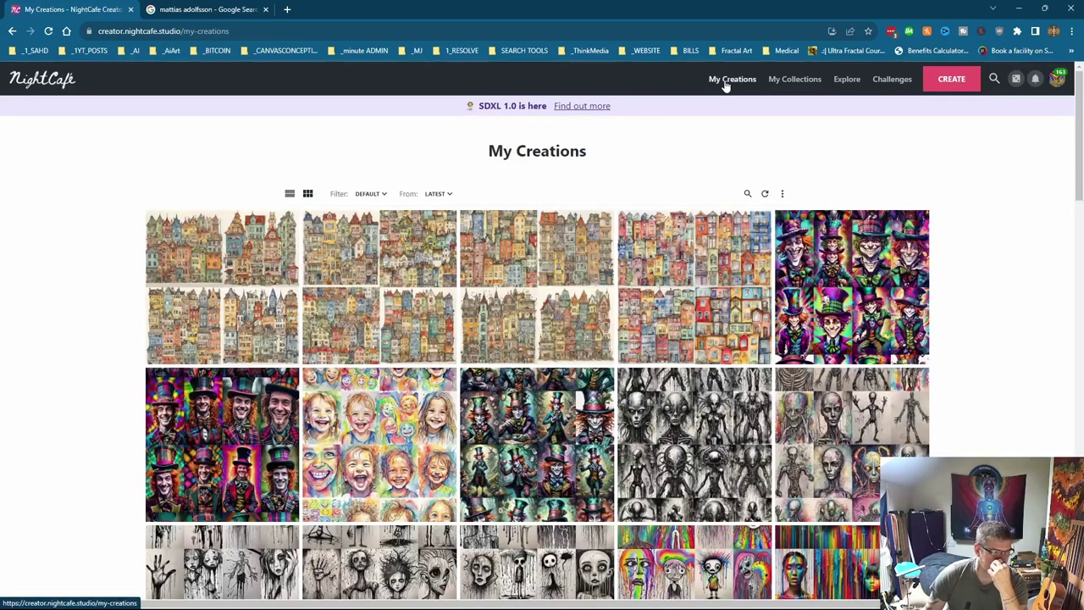
Reopen the newest creation and edit the prompt so it reads 'art in the style of Rieko Saibara, and Mattias Adolfsson'.
{"action": "left_click", "coordinate": [240, 241]}
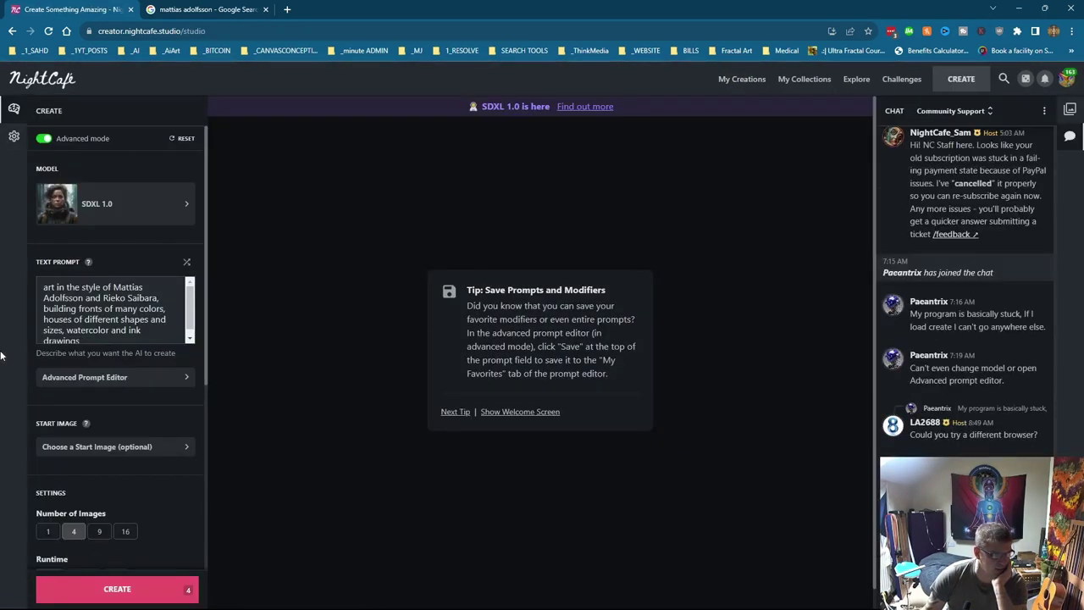
{"action": "left_click", "coordinate": [72, 377]}
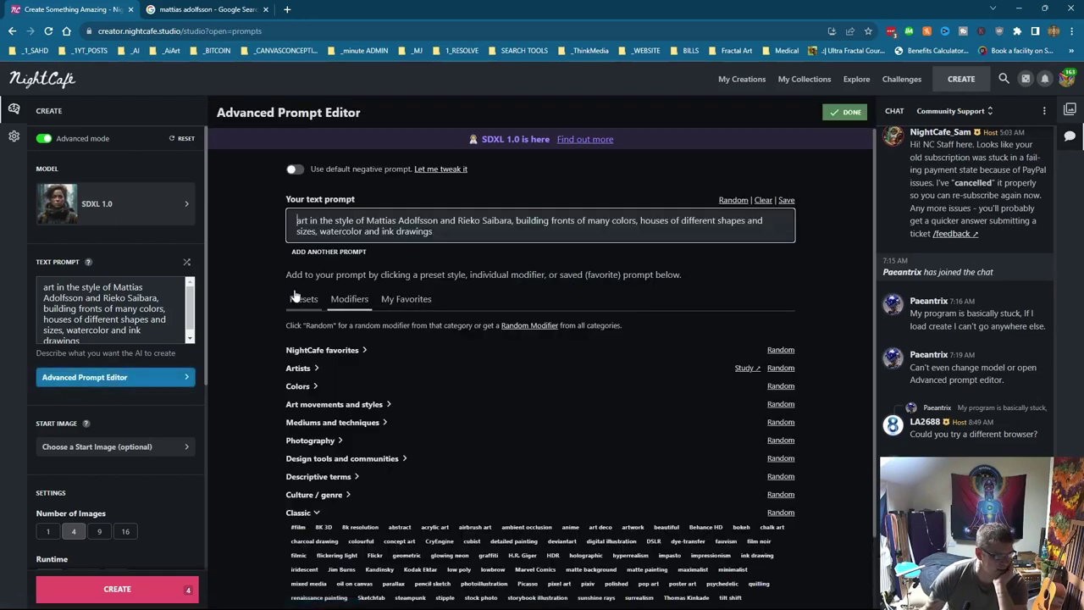
{"action": "left_click_drag", "start_coordinate": [366, 220], "coordinate": [440, 220]}
{"action": "key", "text": "ctrl+c"}
{"action": "key", "text": "BackSpace"}
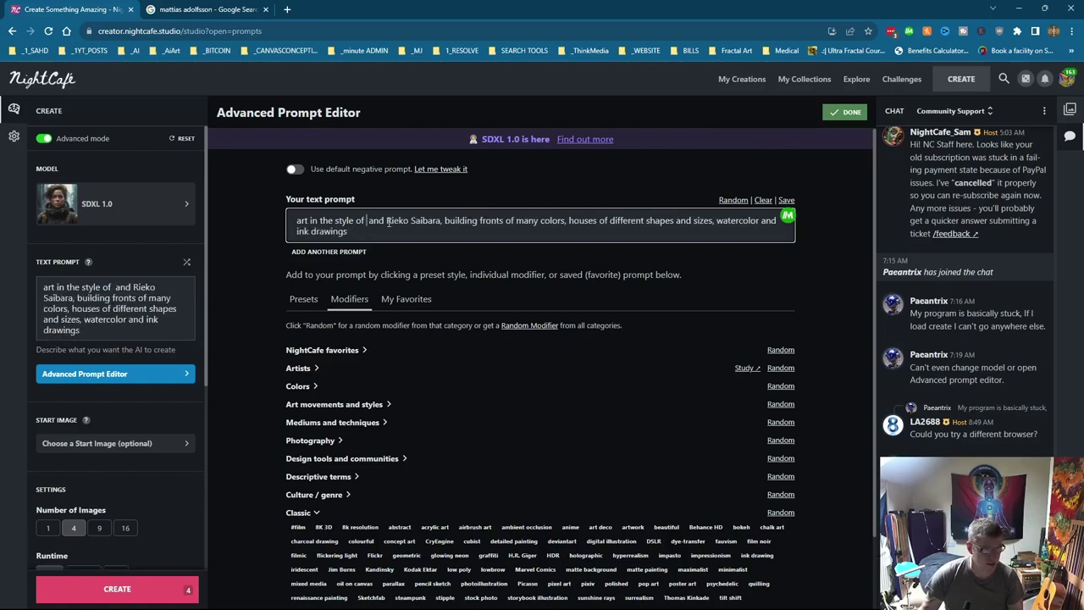
{"action": "left_click", "coordinate": [387, 221]}
{"action": "key", "text": "ctrl+v"}
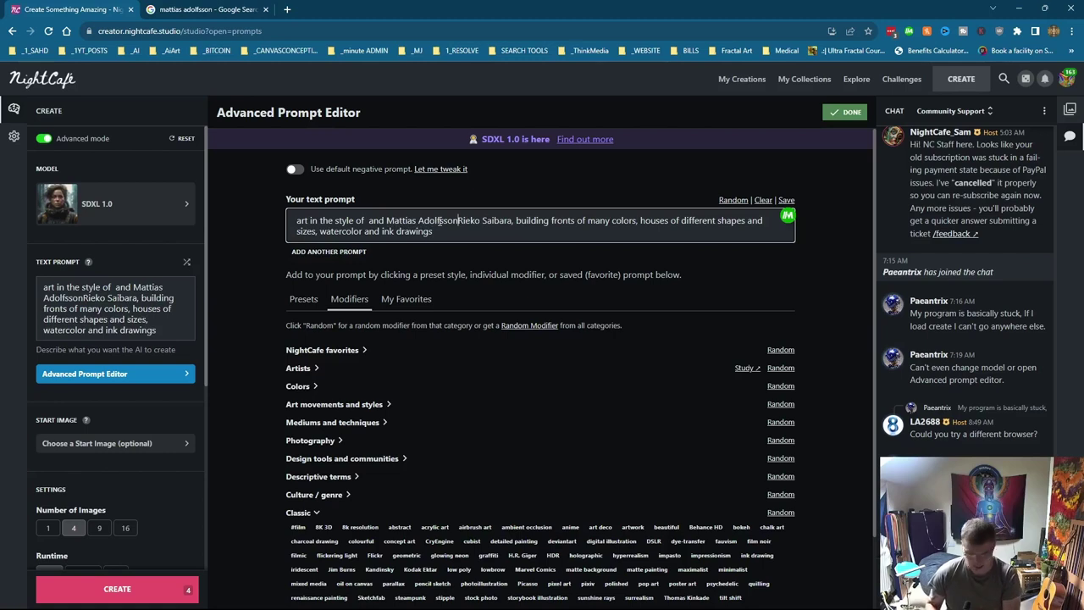
{"action": "key", "text": "shift+Right"}
{"action": "key", "text": "shift+Right"}
{"action": "key", "text": "shift+Right"}
{"action": "key", "text": "shift+Right"}
{"action": "key", "text": "shift+Right"}
{"action": "key", "text": "shift+Right"}
{"action": "key", "text": "shift+Right"}
{"action": "key", "text": "shift+Right"}
{"action": "key", "text": "shift+Right"}
{"action": "key", "text": "shift+Right"}
{"action": "key", "text": "shift+Right"}
{"action": "key", "text": "shift+Right"}
{"action": "key", "text": "shift+Right"}
{"action": "key", "text": "shift+Right"}
{"action": "key", "text": "ctrl+c"}
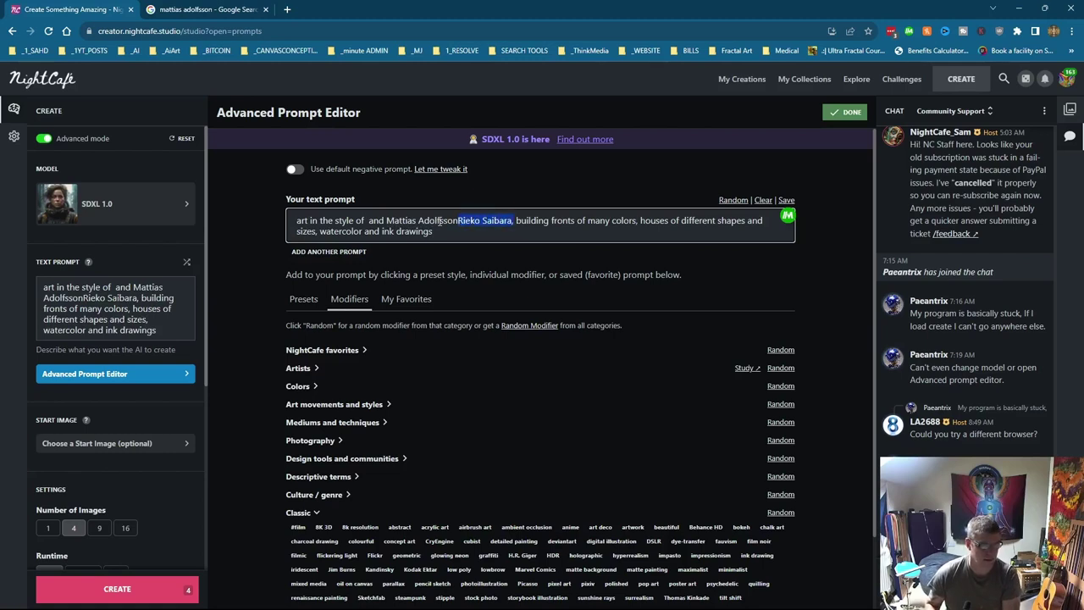
{"action": "key", "text": "BackSpace"}
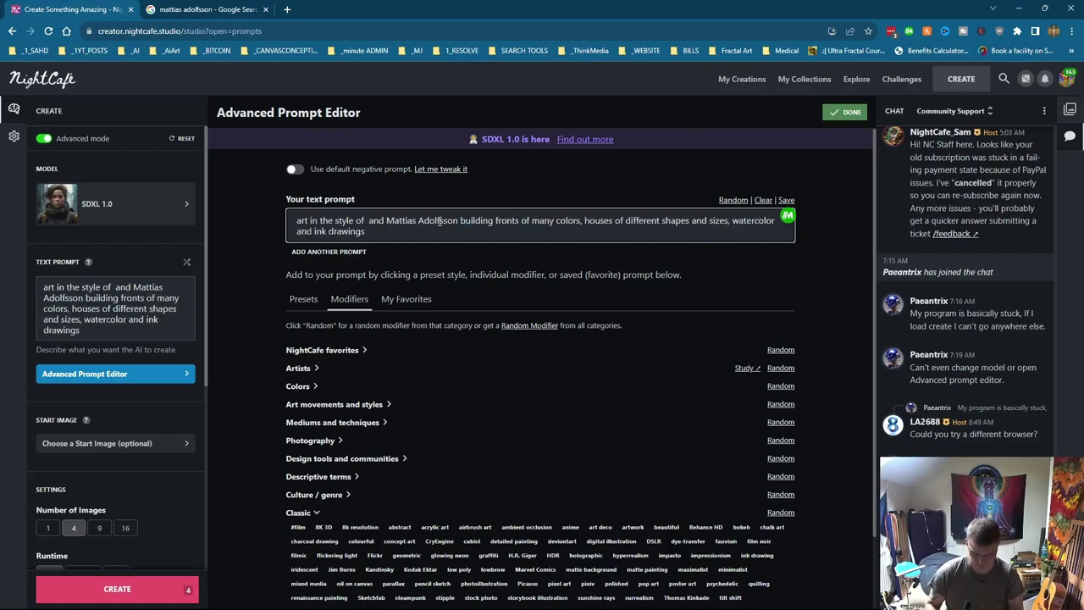
{"action": "type", "text": ","}
{"action": "key", "text": "Left"}
{"action": "key", "text": "Left"}
{"action": "key", "text": "Left"}
{"action": "key", "text": "Left"}
{"action": "key", "text": "Left"}
{"action": "key", "text": "Left"}
{"action": "key", "text": "Left"}
{"action": "key", "text": "Left"}
{"action": "key", "text": "Left"}
{"action": "key", "text": "Left"}
{"action": "key", "text": "Left"}
{"action": "key", "text": "Left"}
{"action": "key", "text": "Left"}
{"action": "key", "text": "Left"}
{"action": "key", "text": "Left"}
{"action": "key", "text": "Left"}
{"action": "key", "text": "Left"}
{"action": "key", "text": "Left"}
{"action": "key", "text": "Left"}
{"action": "key", "text": "Left"}
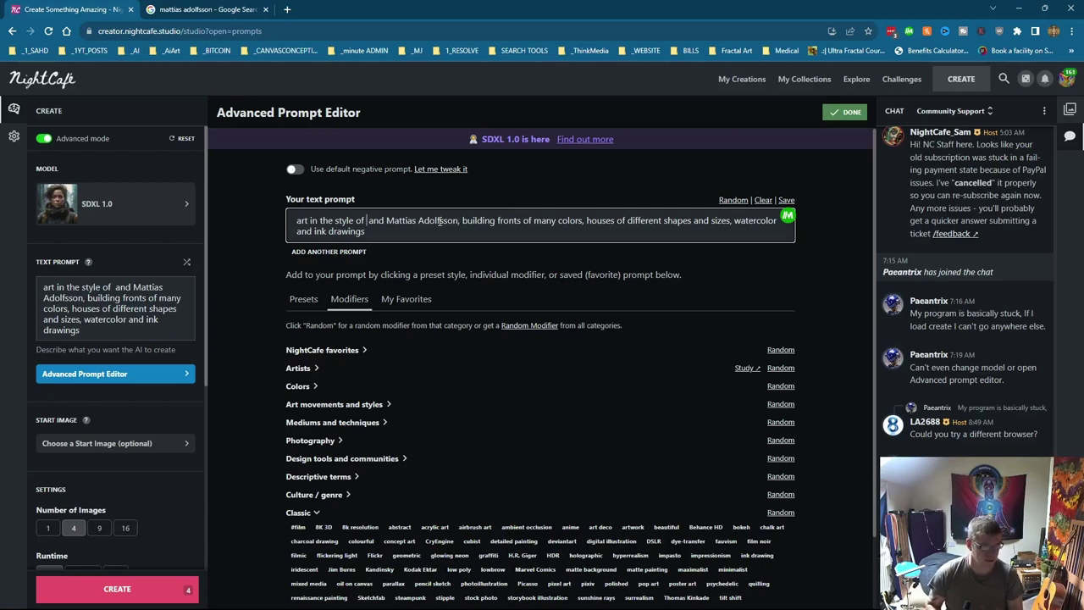
{"action": "key", "text": "ctrl+v"}
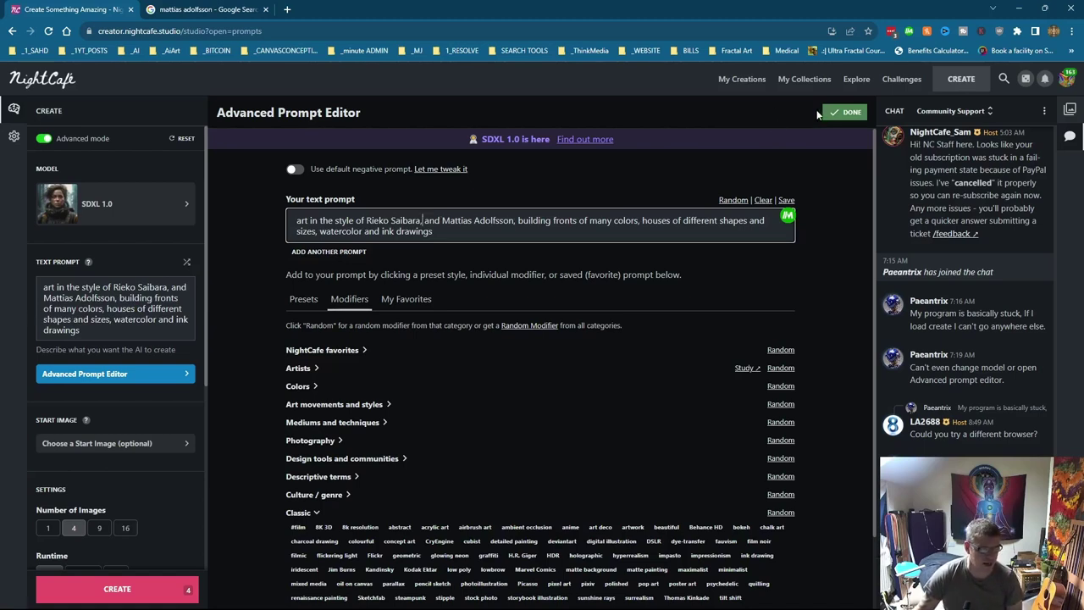
Generate a new four-image set from the reordered prompt and enlarge its first image.
{"action": "left_click", "coordinate": [77, 588]}
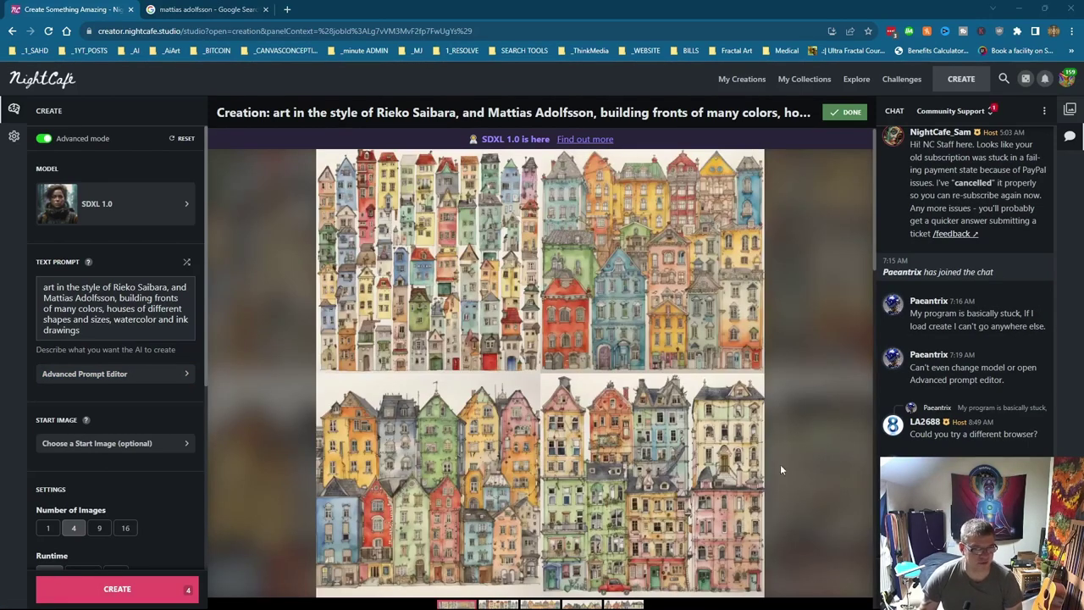
{"action": "mouse_move", "coordinate": [458, 375]}
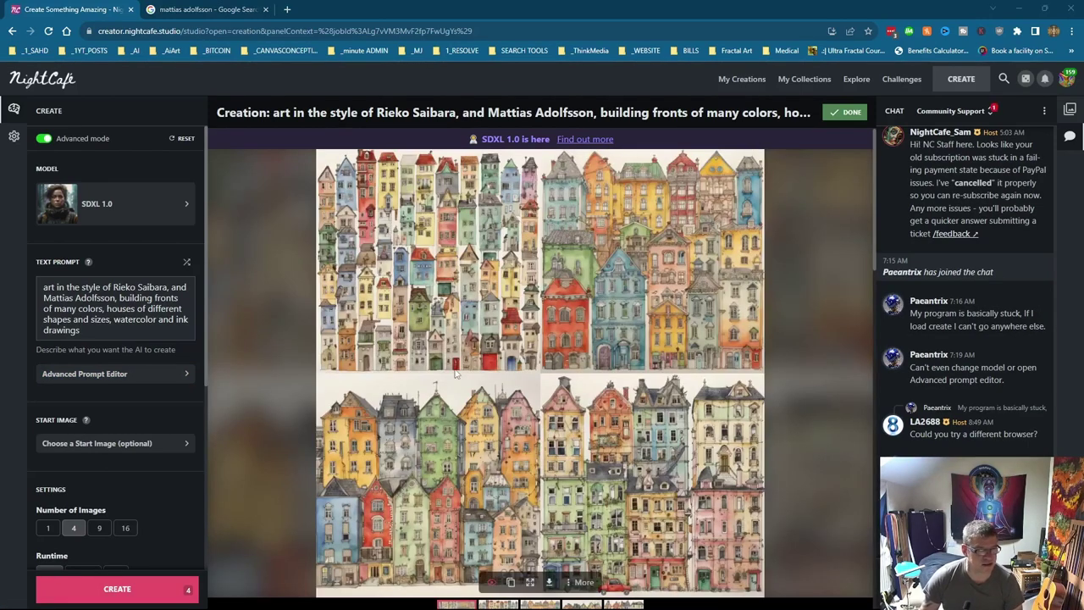
{"action": "left_click", "coordinate": [496, 605]}
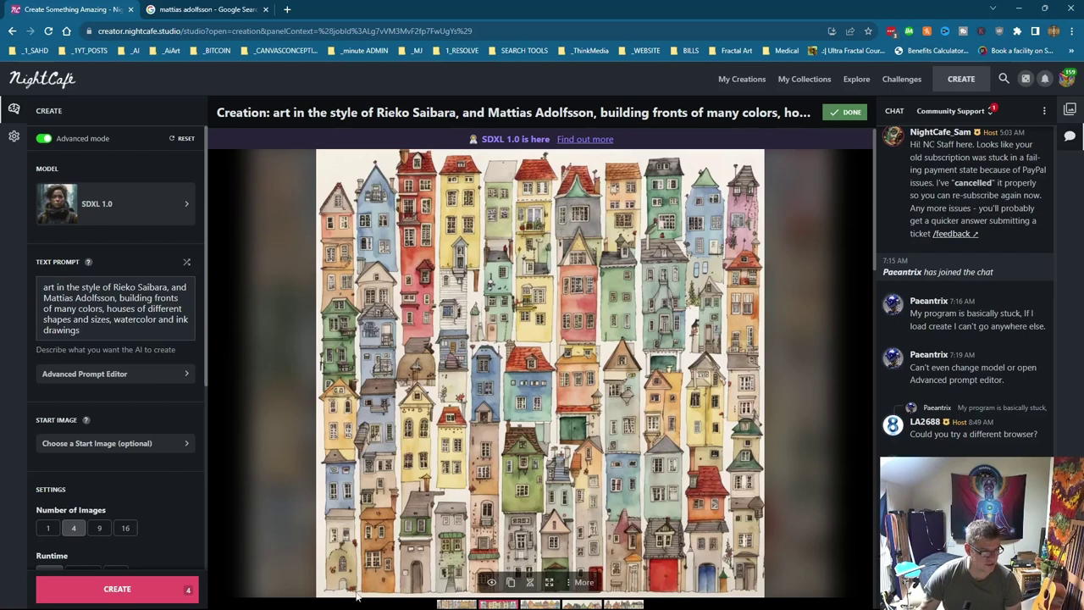
View the second, third and fourth building-front images in turn, ending on the last.
{"action": "mouse_move", "coordinate": [543, 603]}
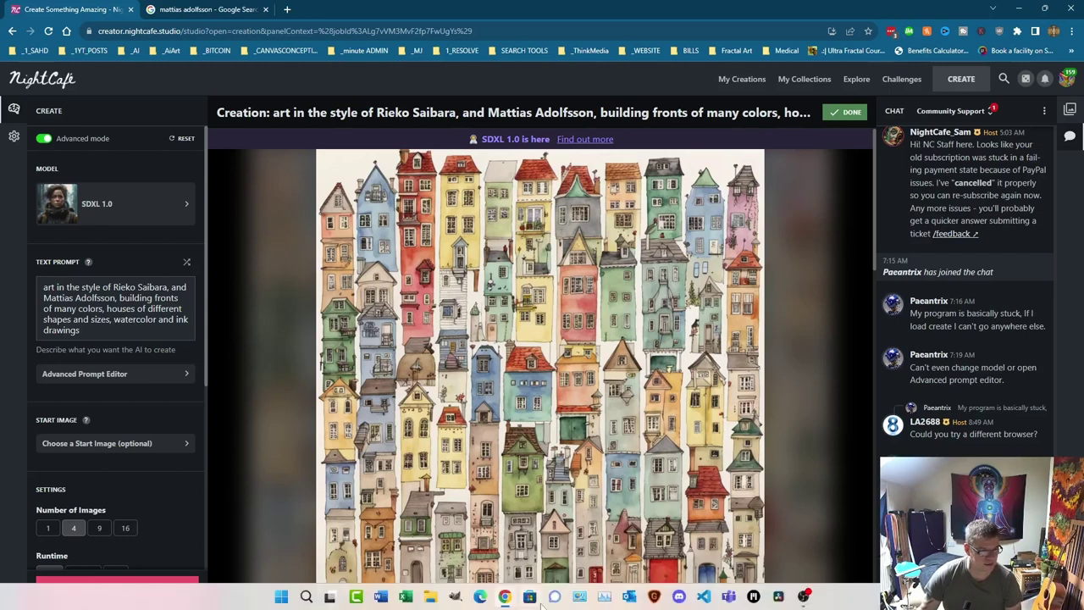
{"action": "left_click", "coordinate": [539, 604]}
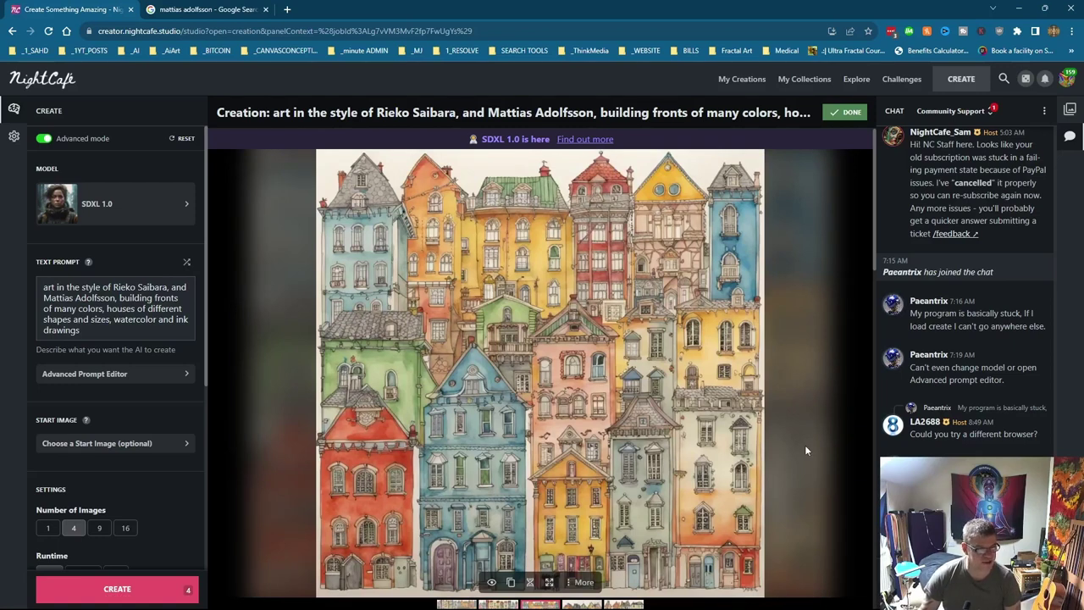
{"action": "left_click", "coordinate": [588, 603]}
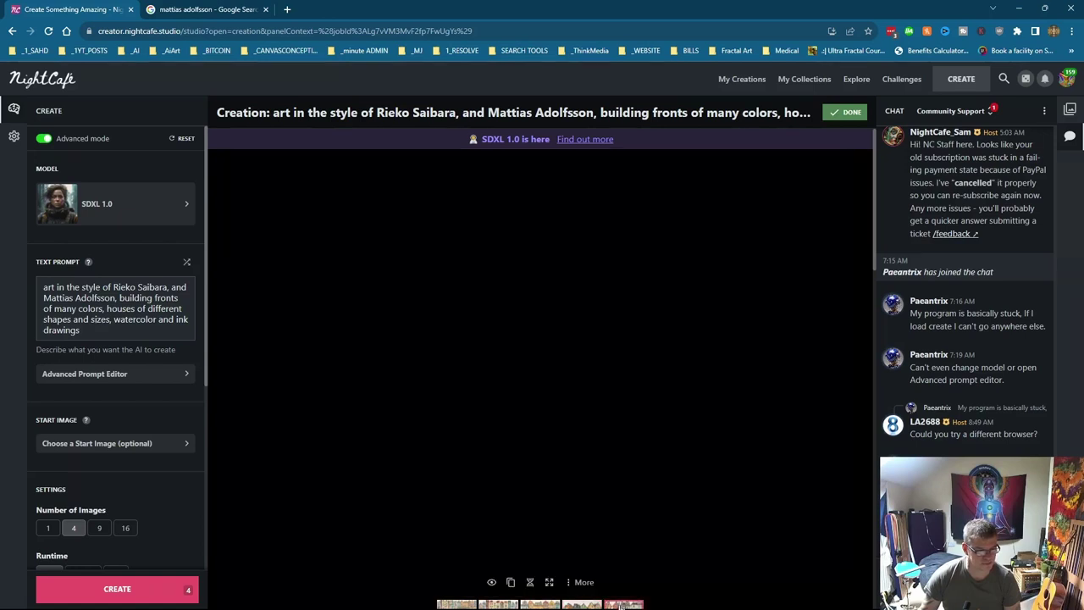
{"action": "left_click", "coordinate": [622, 605]}
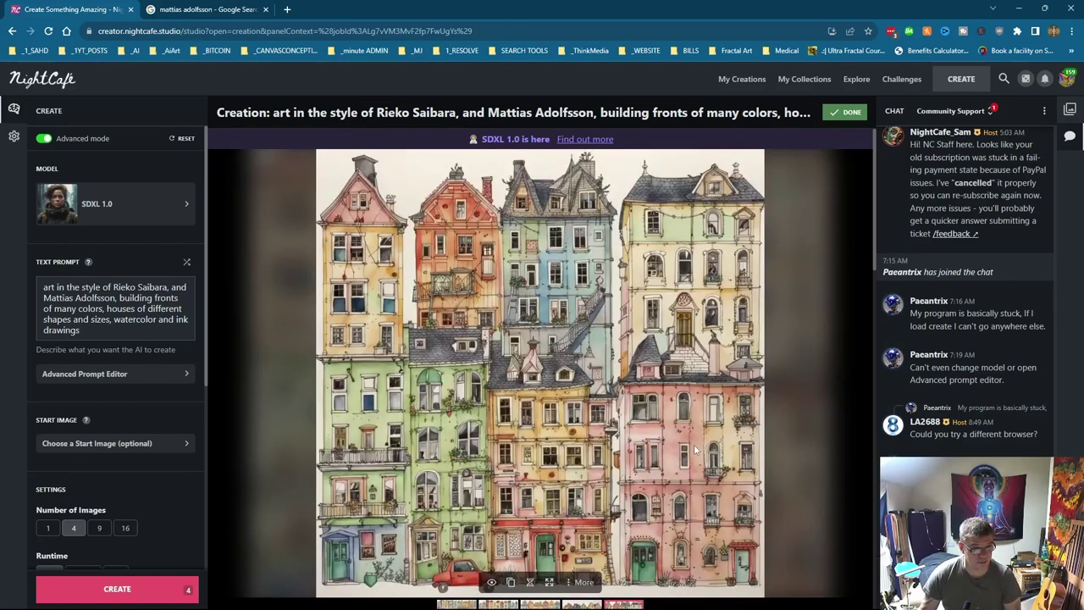